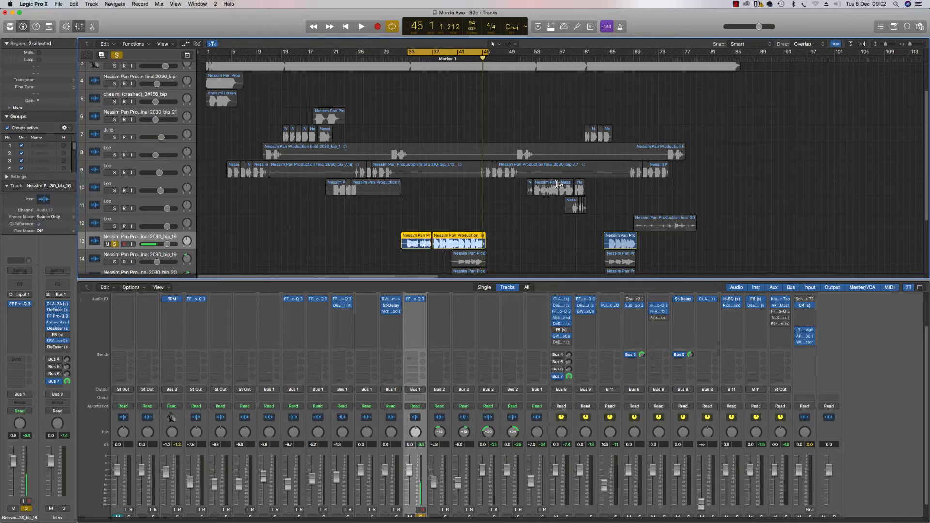
Clear the active solo and play the full mix in the cycle range starting at bar 33
{"action": "left_click", "coordinate": [117, 55]}
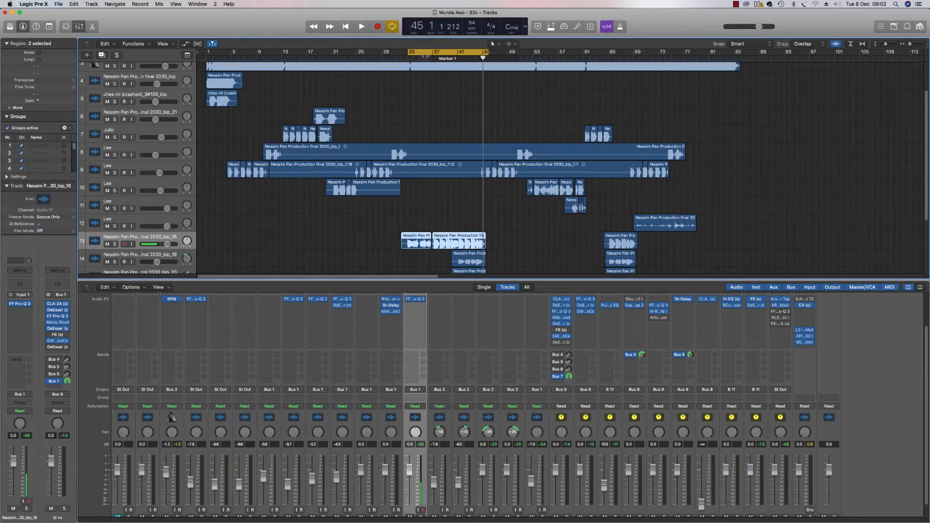
{"action": "left_click", "coordinate": [427, 55]}
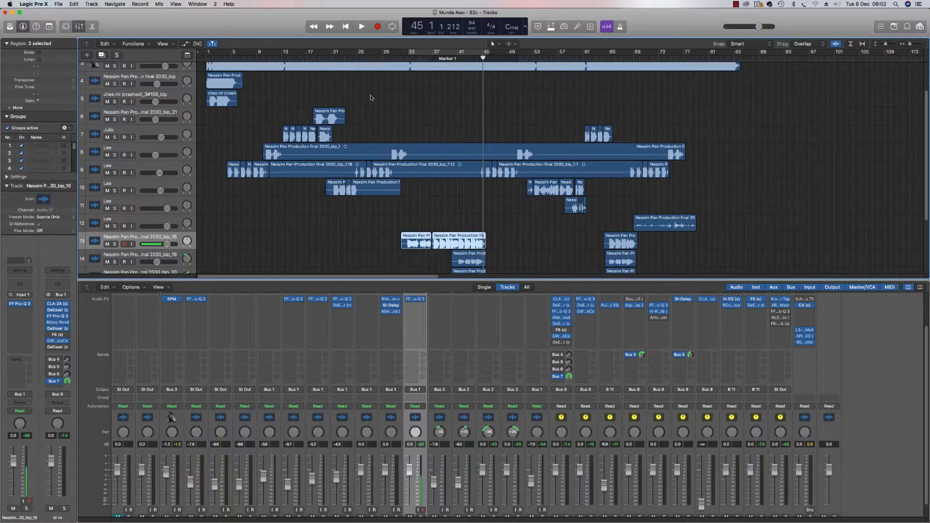
{"action": "left_click", "coordinate": [432, 53]}
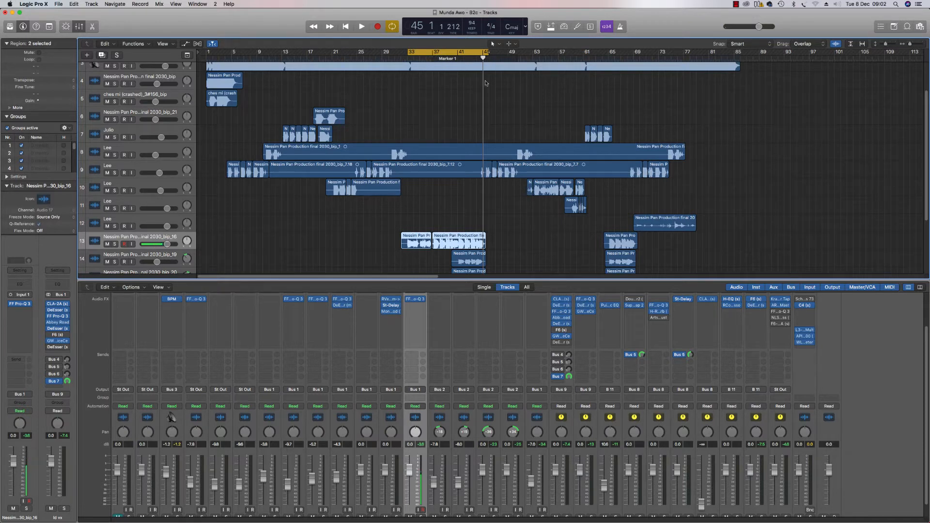
{"action": "key", "text": "space"}
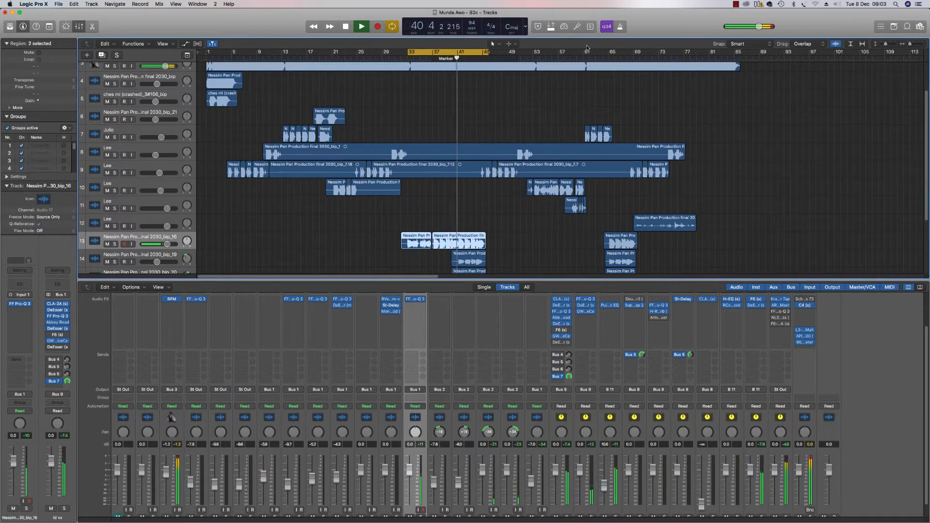
{"action": "key", "text": "space"}
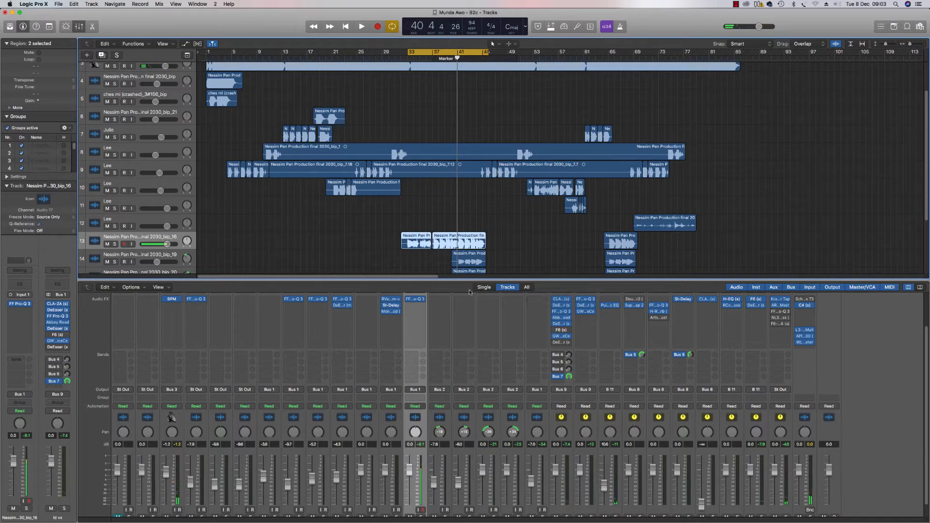
Open the CLA-2A compressor on the ld vx bus to view its settings, and close it
{"action": "left_click", "coordinate": [562, 300]}
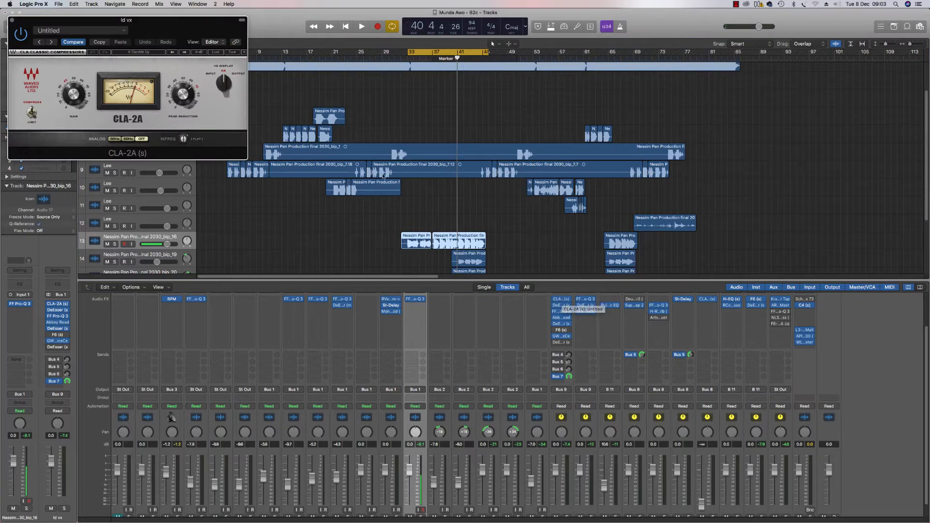
{"action": "left_click_drag", "start_coordinate": [196, 38], "coordinate": [656, 160]}
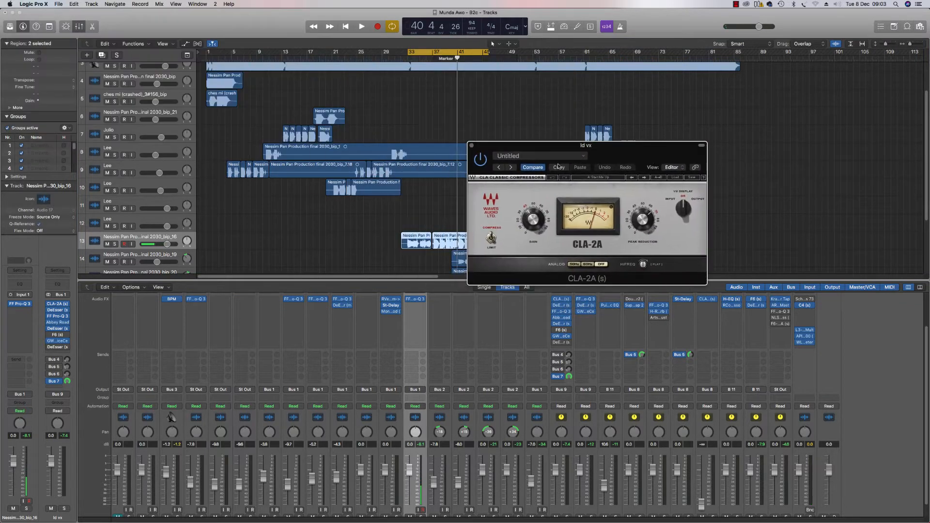
{"action": "left_click", "coordinate": [471, 146]}
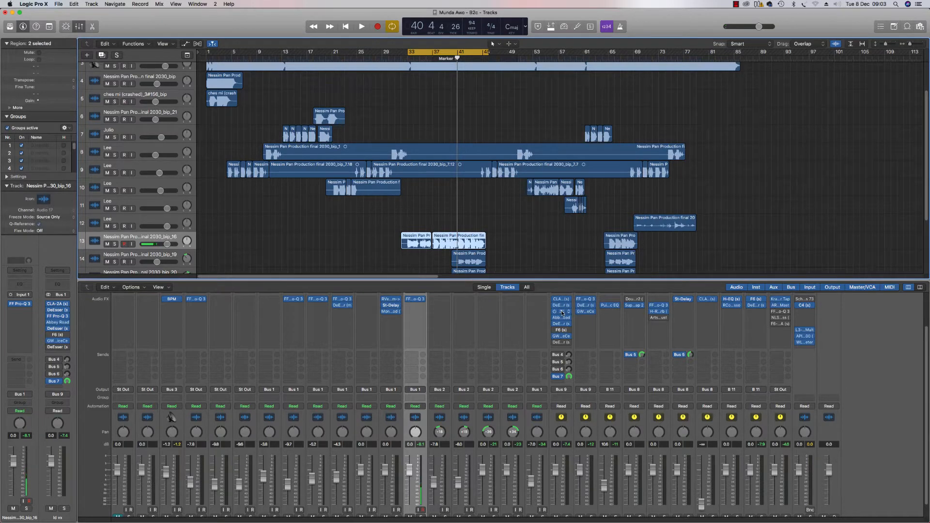
Open the FF Pro-Q 3 equalizer on the ld vx bus and position its window over the arrangement
{"action": "left_click", "coordinate": [561, 312]}
{"action": "left_click_drag", "start_coordinate": [727, 205], "coordinate": [831, 147]}
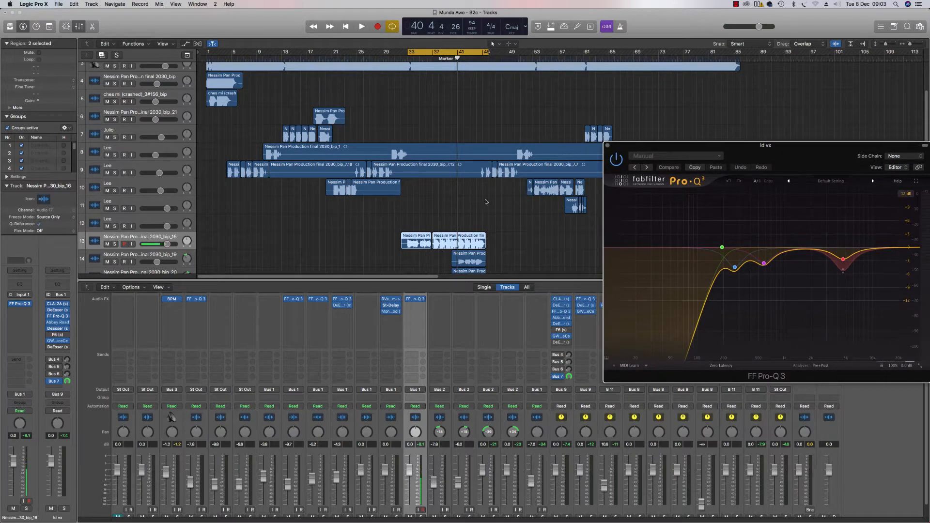
{"action": "left_click_drag", "start_coordinate": [838, 161], "coordinate": [644, 154]}
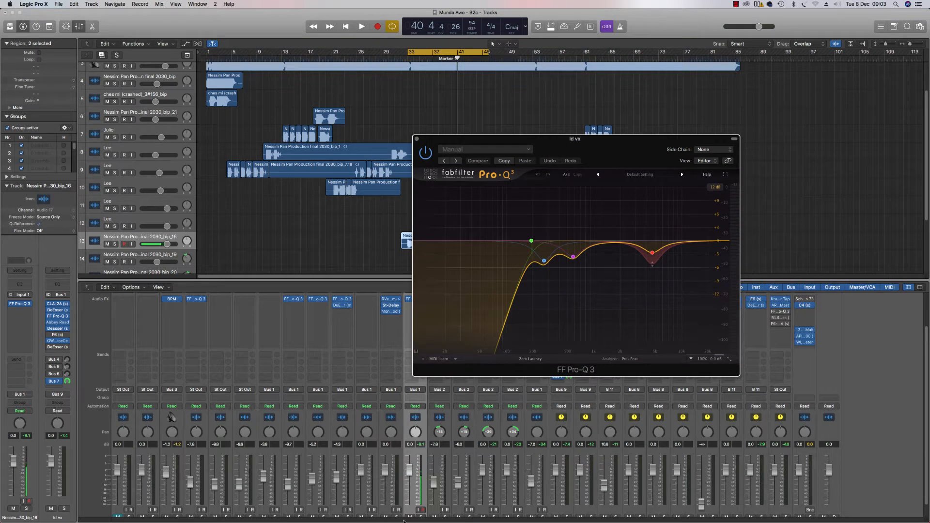
{"action": "left_click_drag", "start_coordinate": [598, 145], "coordinate": [707, 84]}
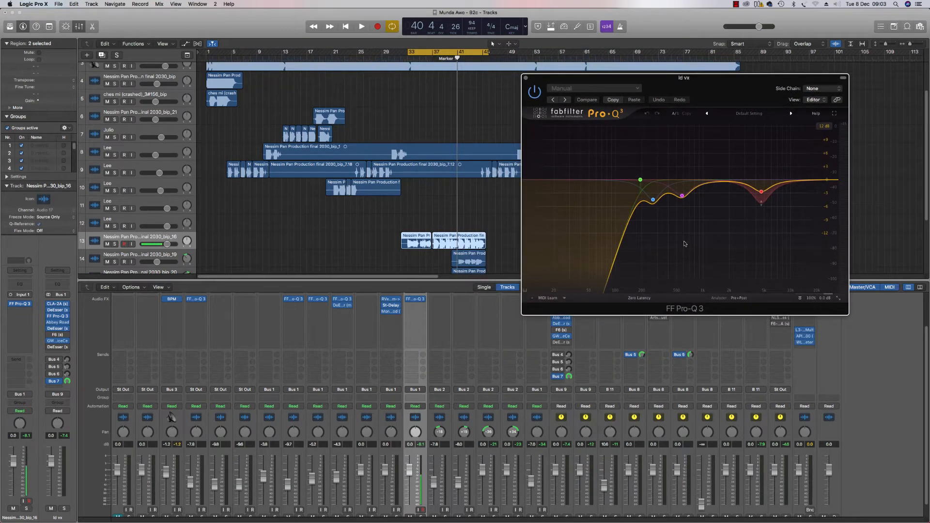
{"action": "left_click_drag", "start_coordinate": [711, 86], "coordinate": [632, 142]}
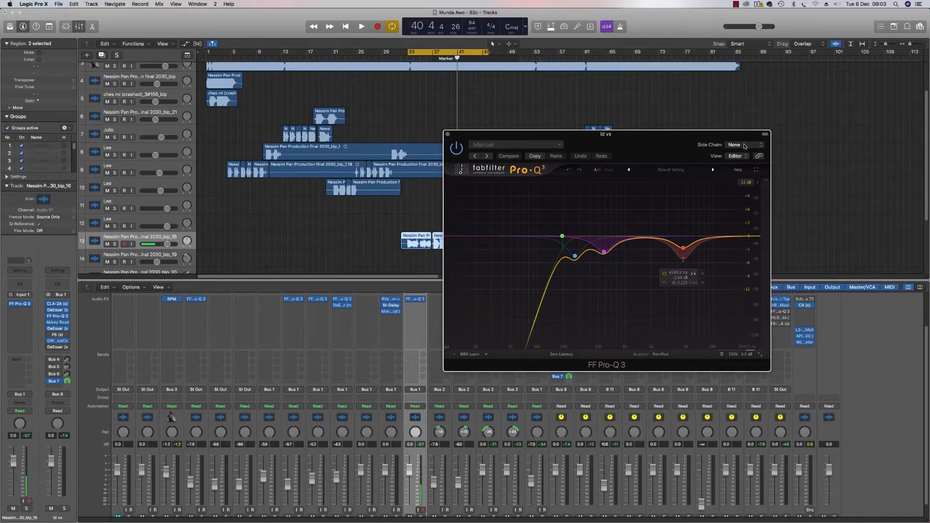
{"action": "left_click_drag", "start_coordinate": [650, 143], "coordinate": [651, 168]}
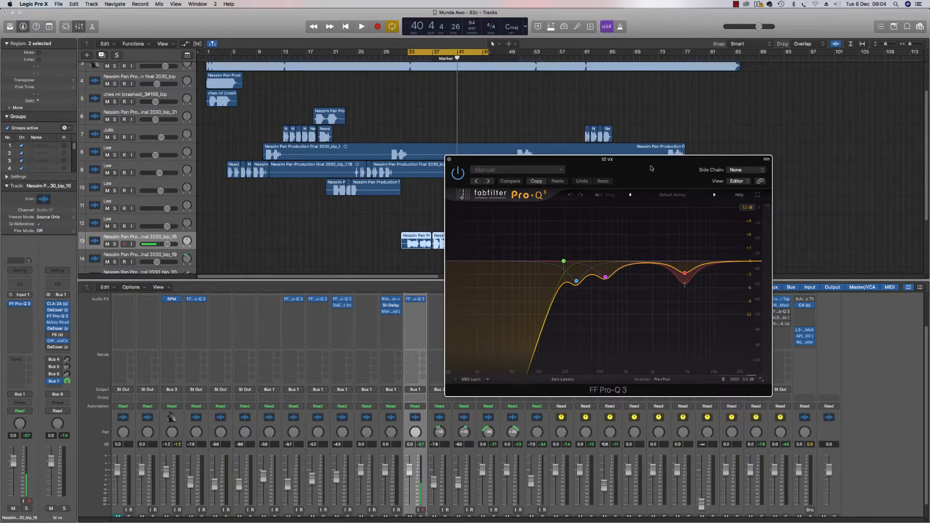
{"action": "left_click_drag", "start_coordinate": [652, 168], "coordinate": [704, 88]}
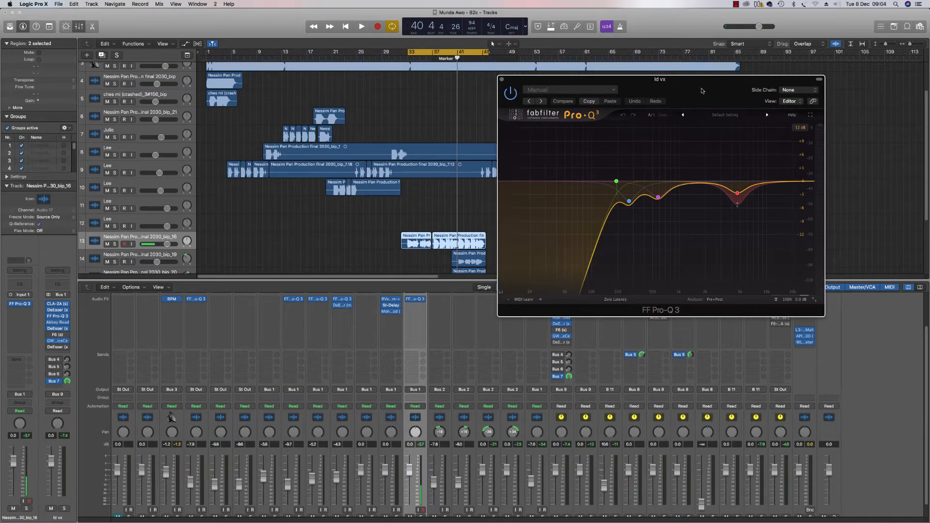
{"action": "left_click_drag", "start_coordinate": [703, 88], "coordinate": [551, 125]}
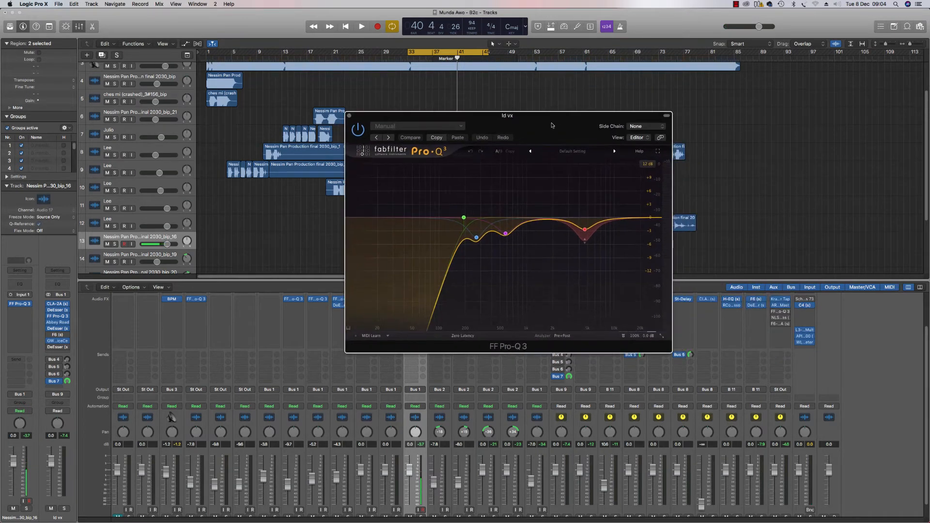
Inspect the blue, purple and red cut bands of the Pro-Q 3 and briefly play the mix from bar 33
{"action": "mouse_move", "coordinate": [477, 239]}
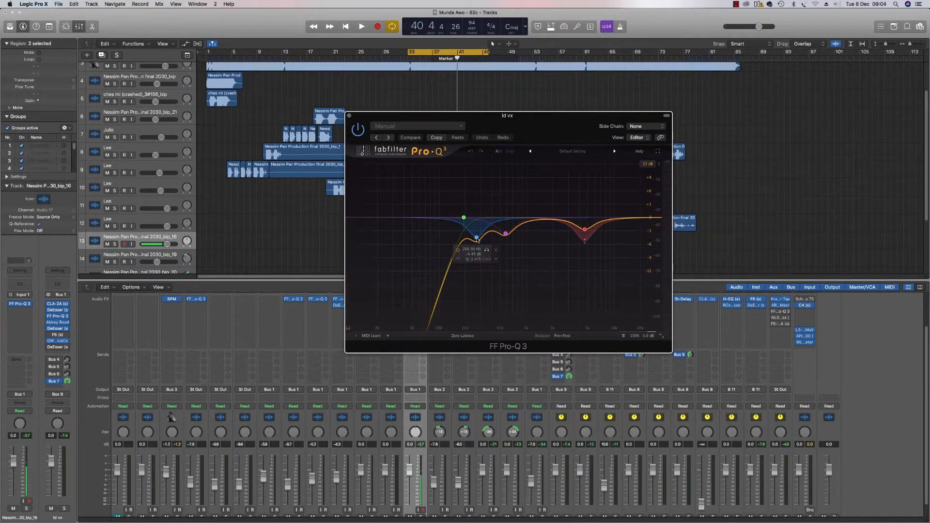
{"action": "mouse_move", "coordinate": [508, 235]}
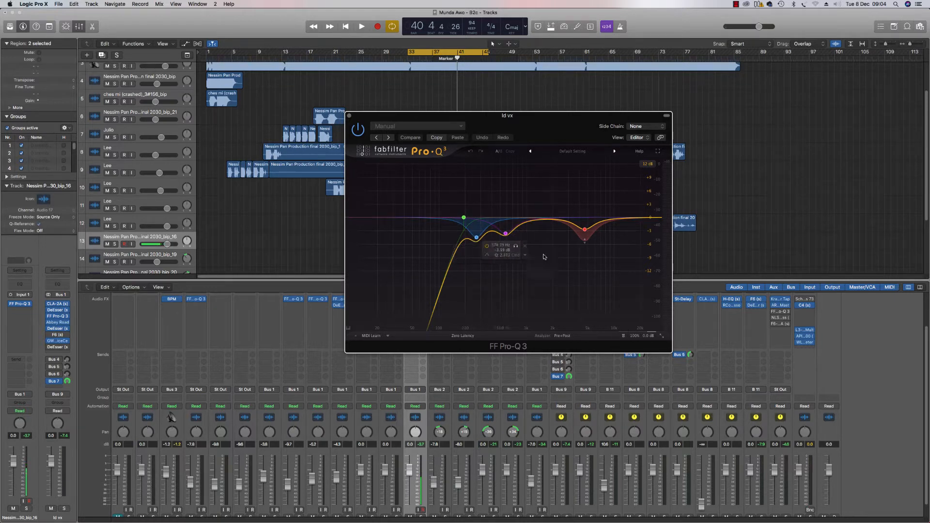
{"action": "mouse_move", "coordinate": [591, 216]}
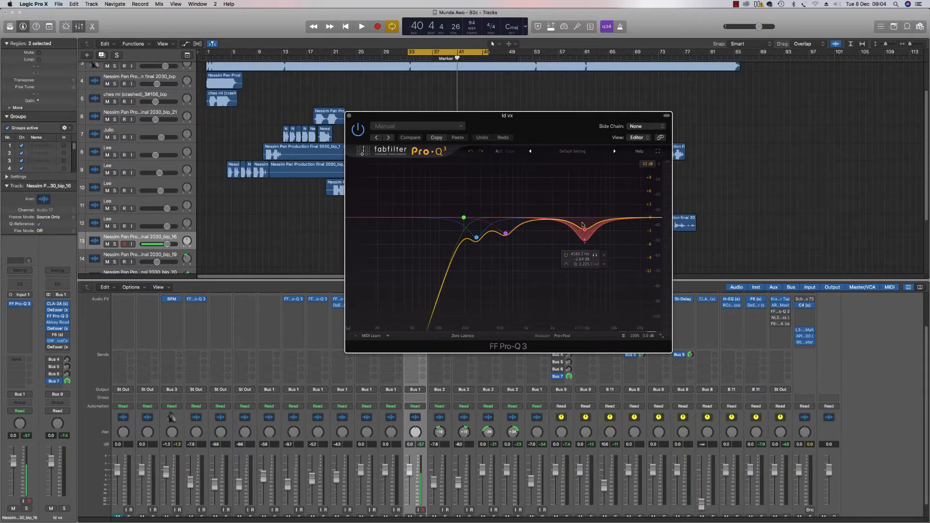
{"action": "left_click", "coordinate": [585, 230]}
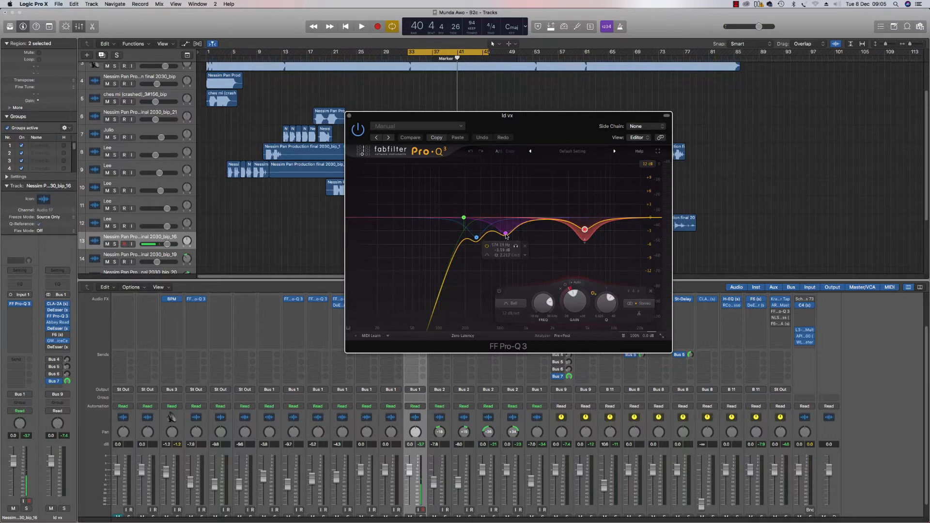
{"action": "left_click", "coordinate": [505, 234]}
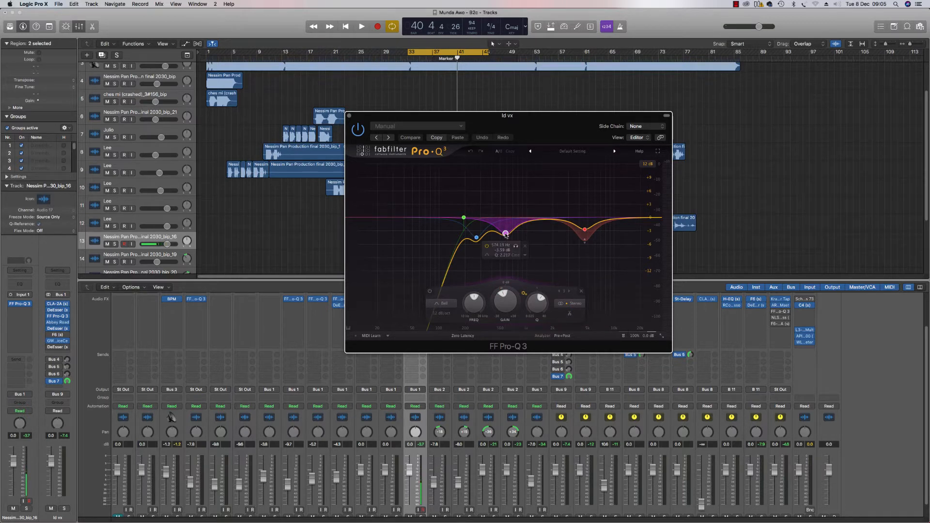
{"action": "key", "text": "space"}
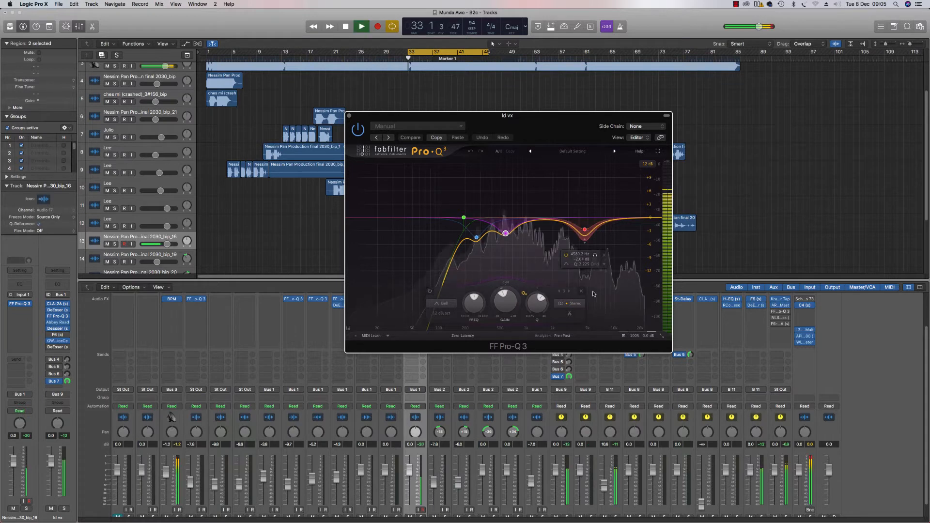
{"action": "key", "text": "space"}
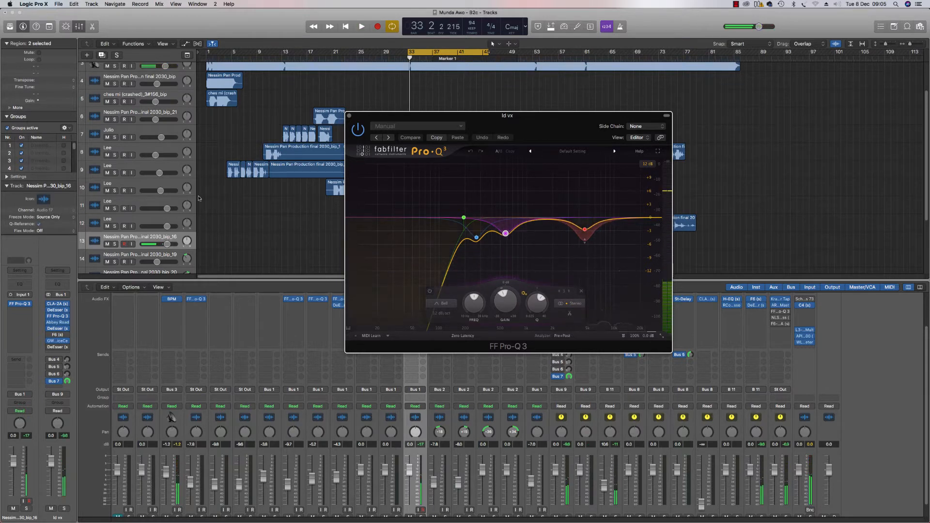
Solo the vocal on track 13 and audition it from bar 33 with the Pro-Q 3 active and bypassed
{"action": "left_click_drag", "start_coordinate": [538, 127], "coordinate": [649, 110]}
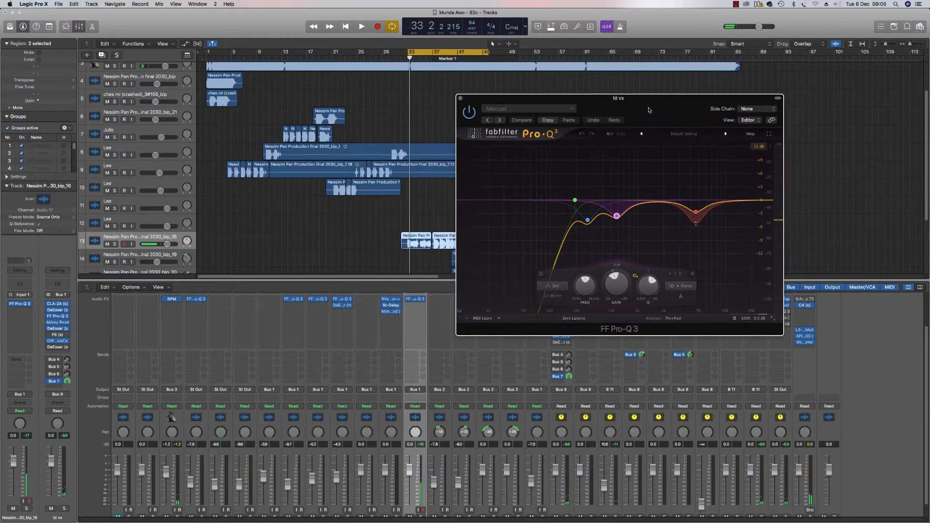
{"action": "left_click", "coordinate": [114, 244]}
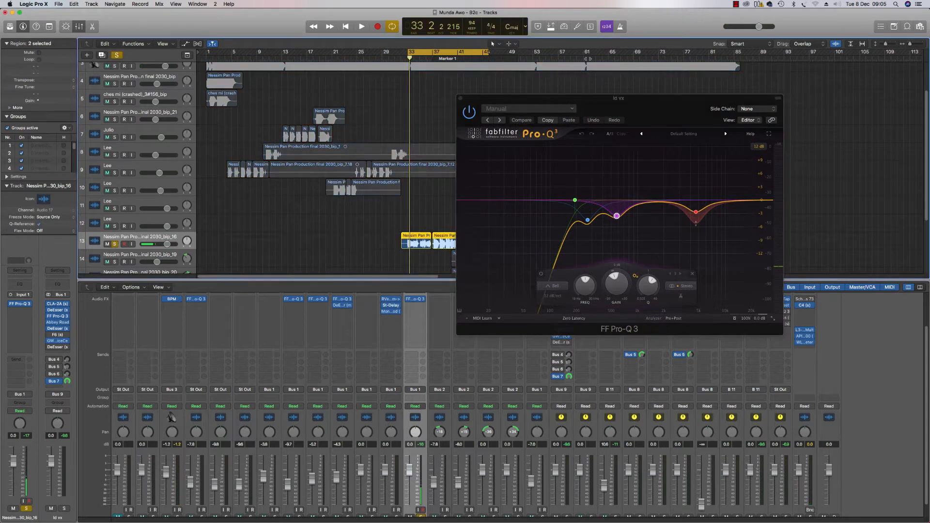
{"action": "left_click_drag", "start_coordinate": [643, 102], "coordinate": [605, 106]}
{"action": "key", "text": "space"}
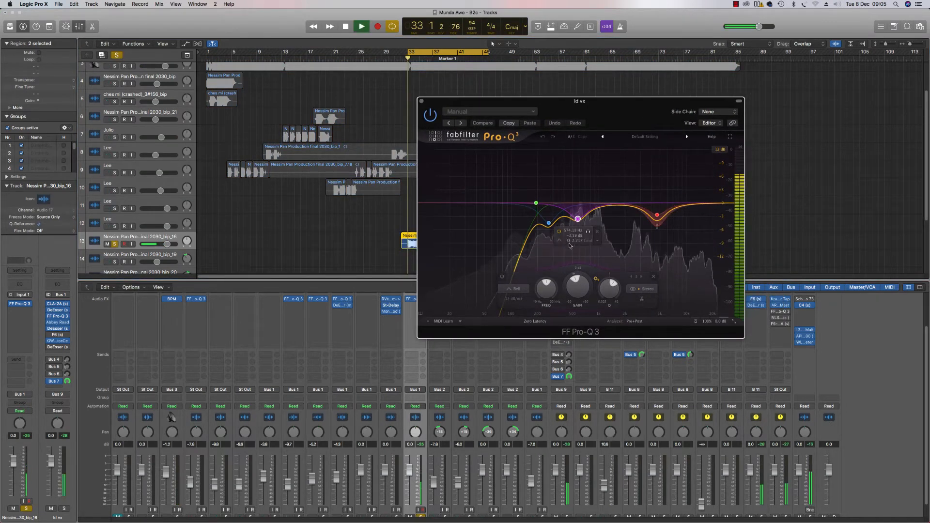
{"action": "key", "text": "space"}
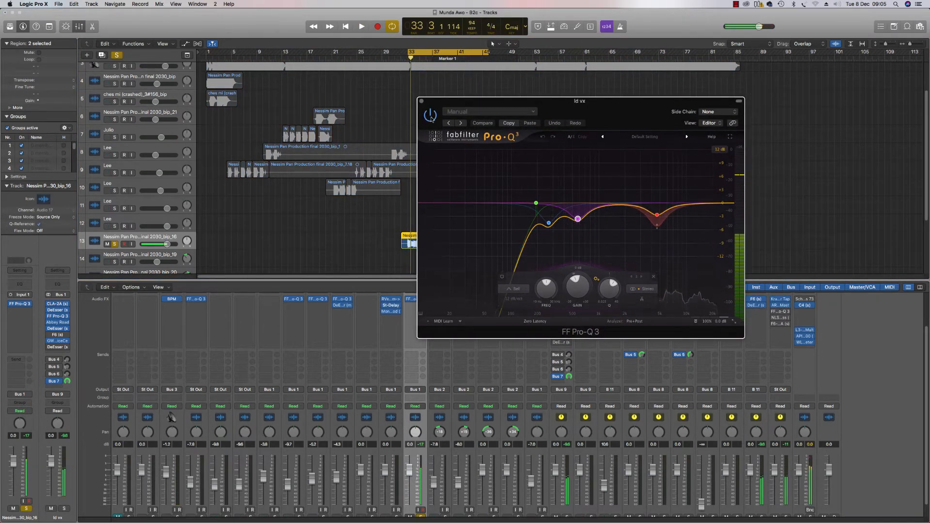
{"action": "key", "text": "space"}
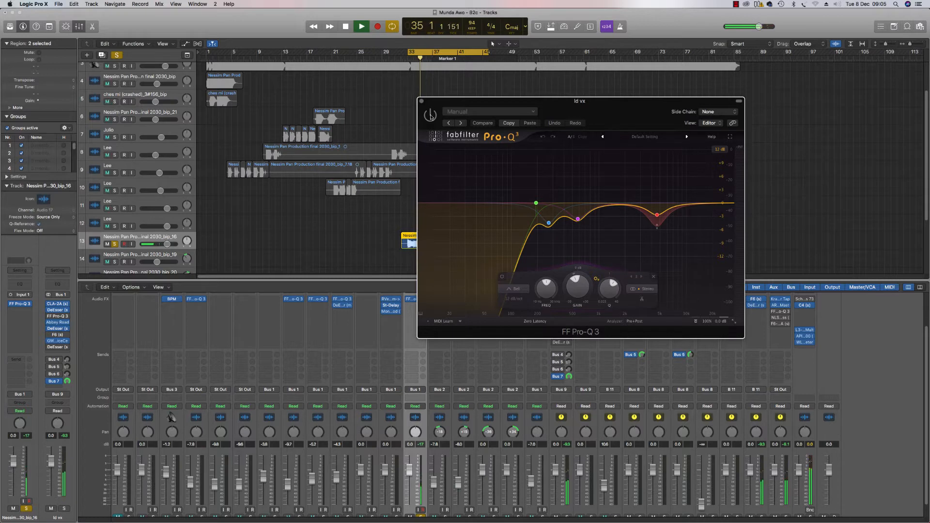
{"action": "key", "text": "space"}
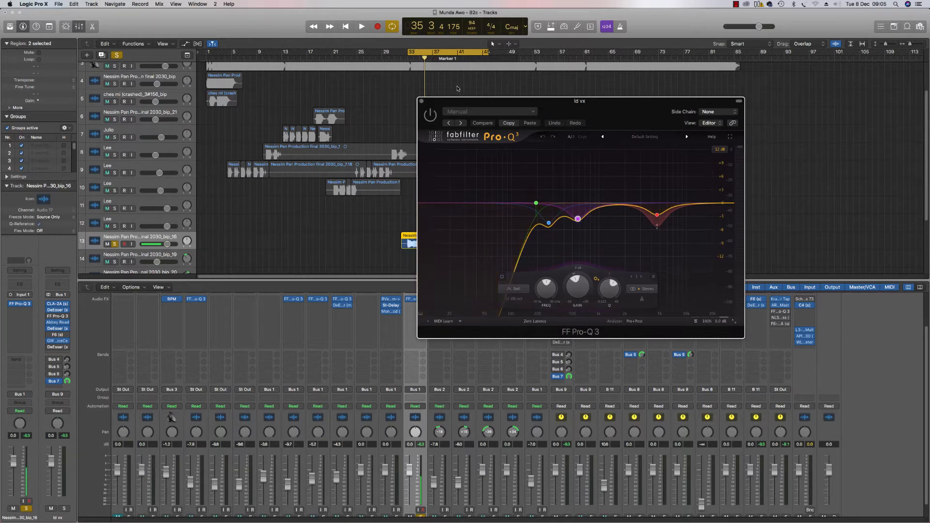
Move the cycle range to start at bar 13, solo the vocal on track 7, and play it with the Pro-Q 3 bypassed
{"action": "left_click_drag", "start_coordinate": [429, 52], "coordinate": [335, 58]}
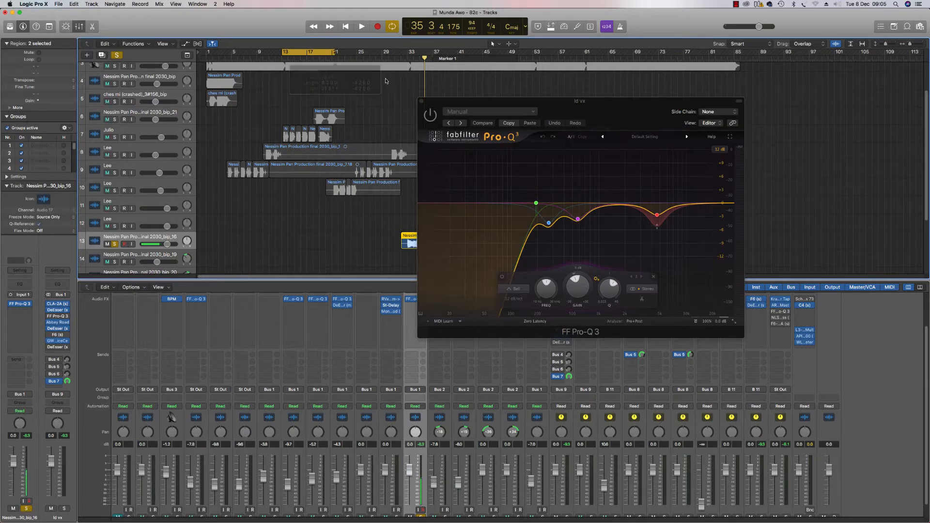
{"action": "key", "text": "space"}
{"action": "left_click", "coordinate": [126, 129]}
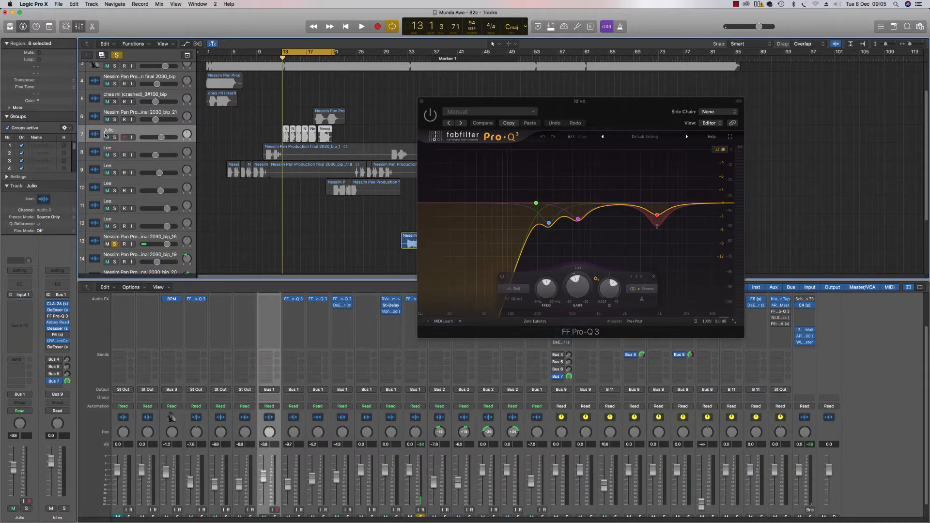
{"action": "key", "text": "space"}
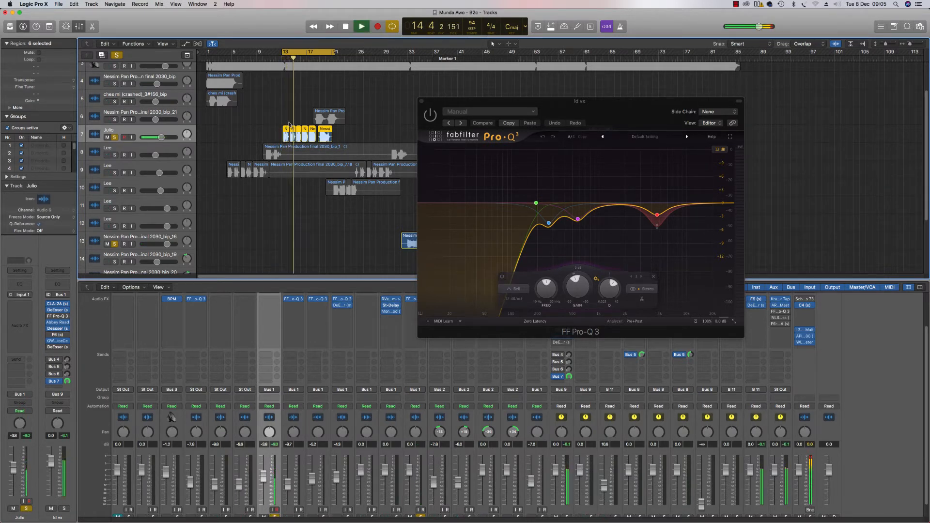
{"action": "key", "text": "space"}
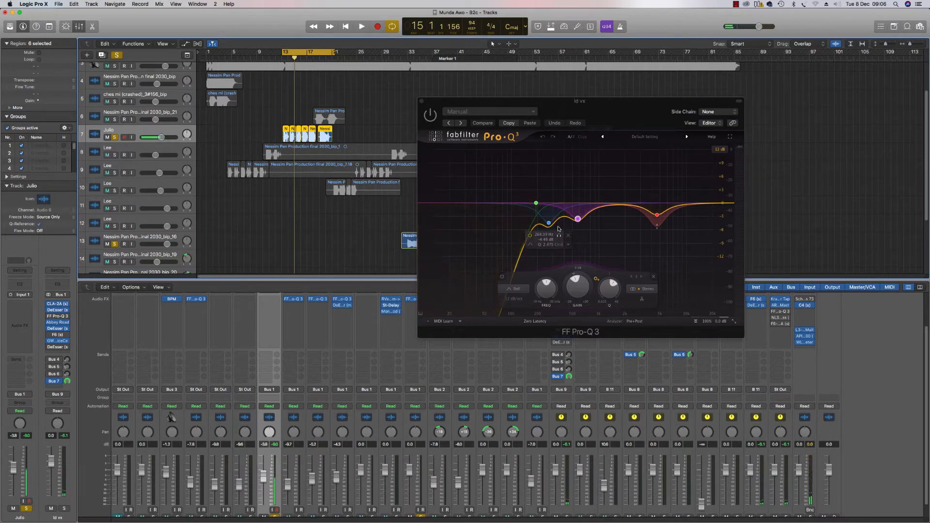
Re-enable the Pro-Q 3 on the ld vx bus and play the track 7 vocal from bar 13 through it
{"action": "left_click", "coordinate": [429, 116]}
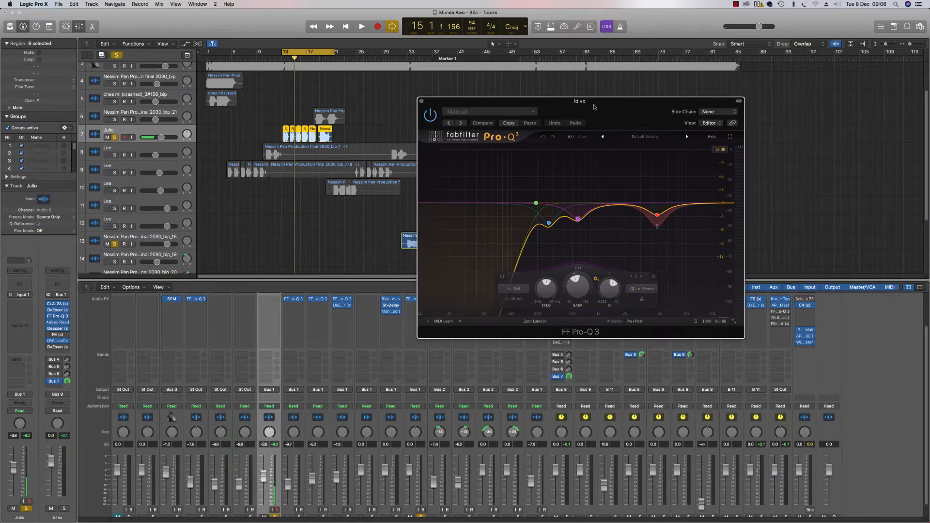
{"action": "key", "text": "space"}
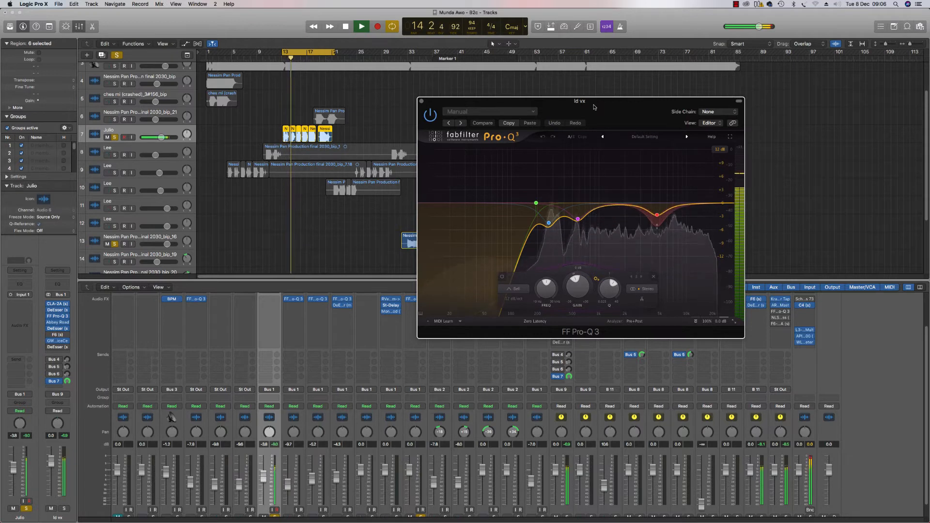
{"action": "key", "text": "space"}
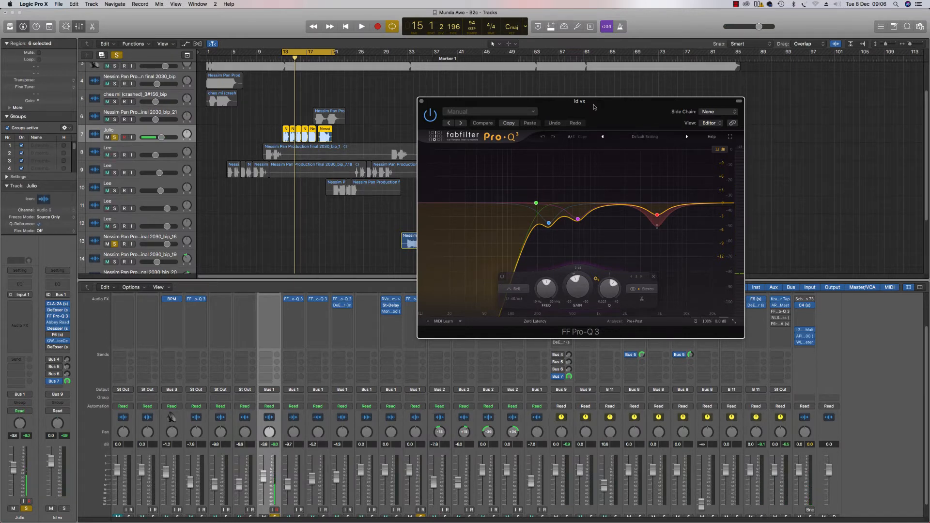
Move the cycle range to start at bar 21, solo the vocal on track 10, and play it with the Pro-Q 3 active
{"action": "left_click_drag", "start_coordinate": [612, 110], "coordinate": [767, 115]}
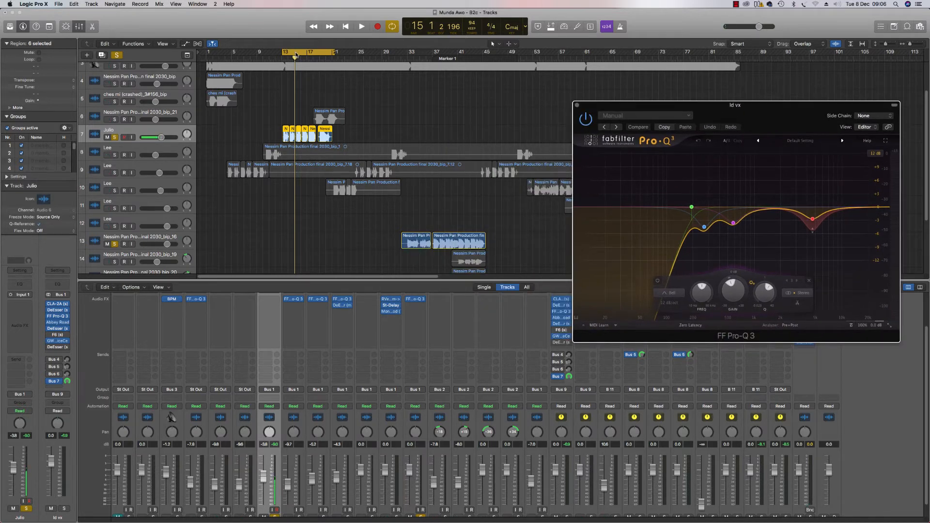
{"action": "left_click_drag", "start_coordinate": [295, 55], "coordinate": [328, 55]}
{"action": "left_click", "coordinate": [149, 189]}
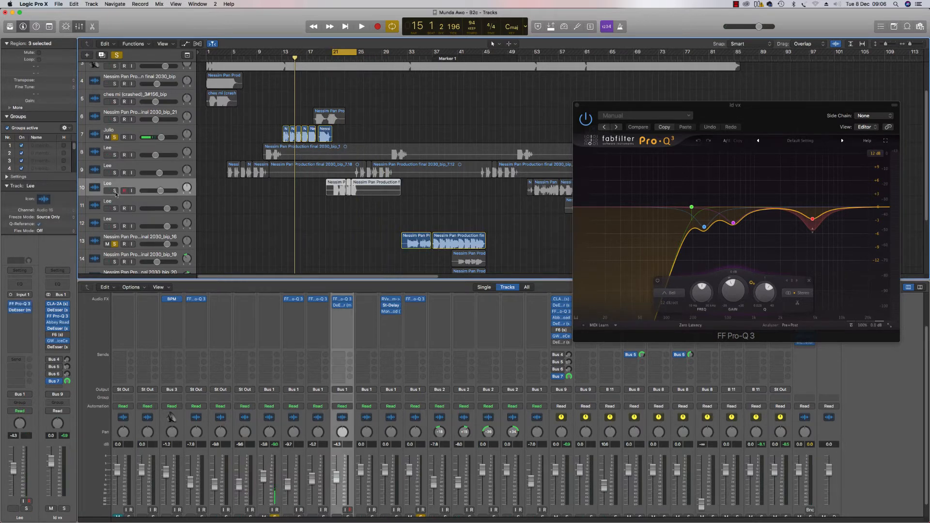
{"action": "key", "text": "space"}
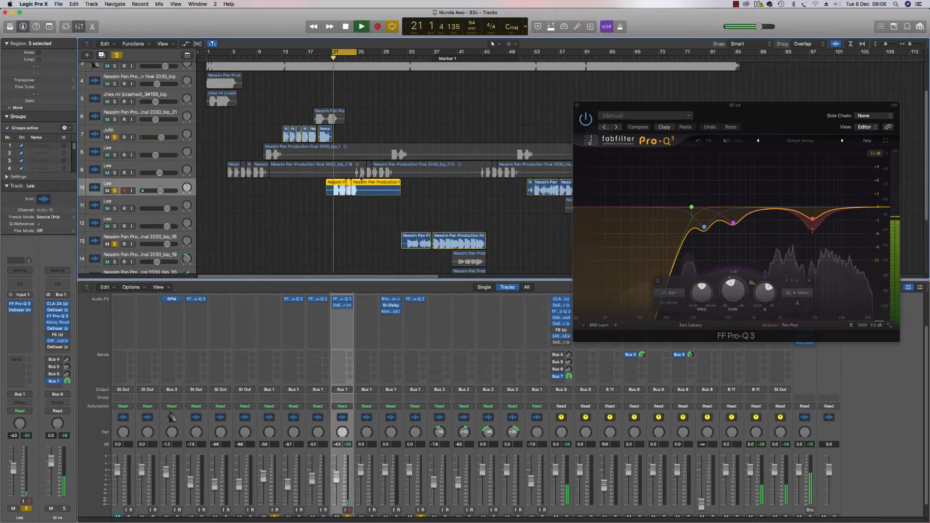
{"action": "left_click_drag", "start_coordinate": [713, 108], "coordinate": [634, 110]}
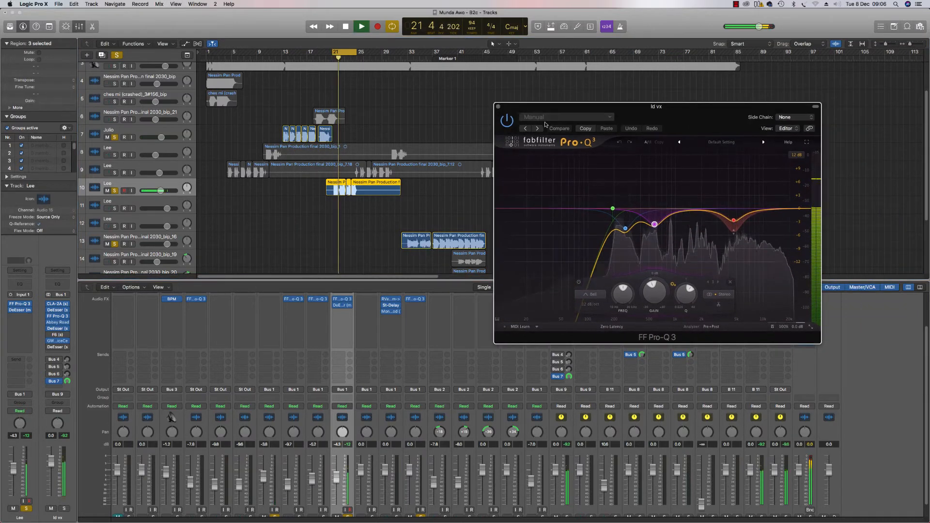
Compare the track 10 vocal with the ld vx Pro-Q 3 bypassed and re-enabled, stopping playback after the comparison
{"action": "key", "text": "space"}
{"action": "key", "text": "space"}
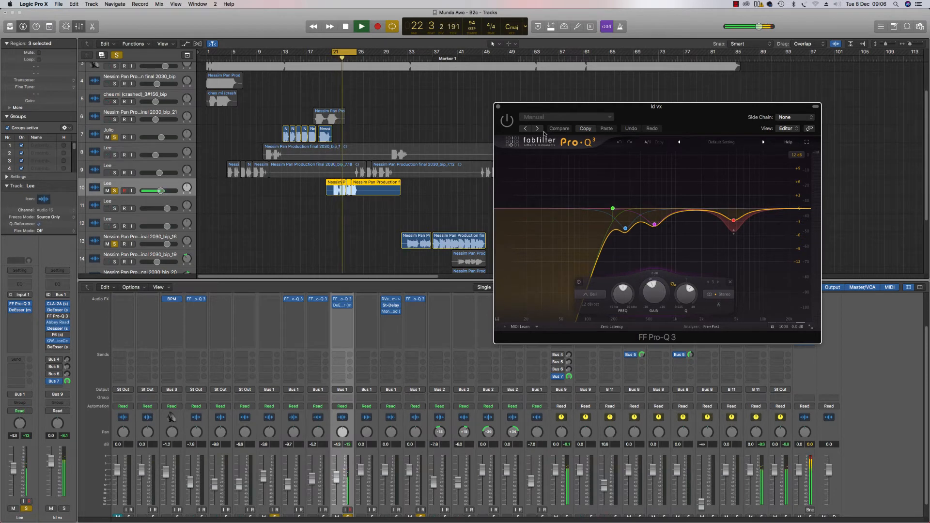
{"action": "key", "text": "space"}
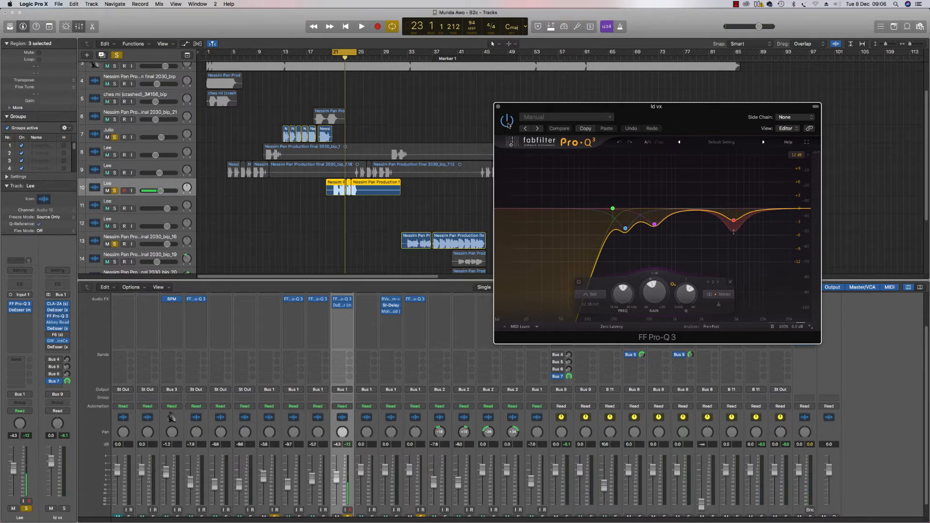
{"action": "key", "text": "space"}
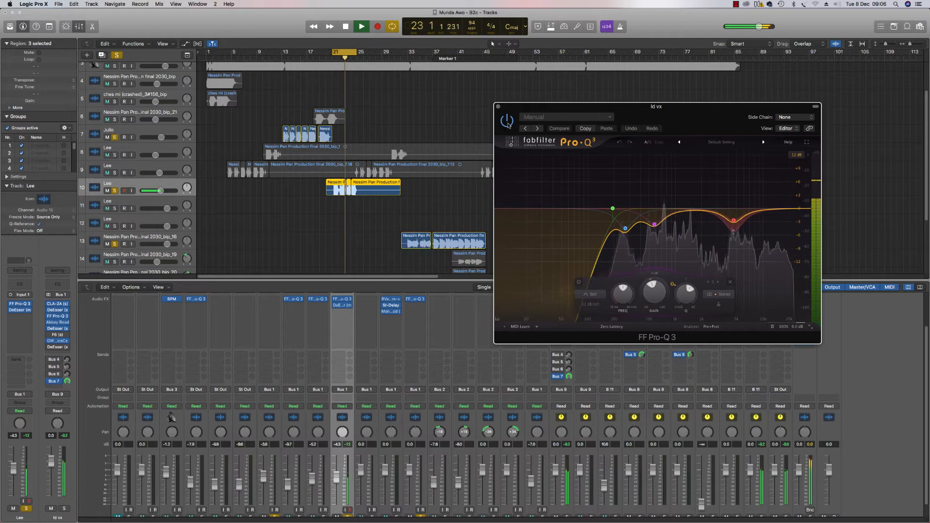
{"action": "key", "text": "space"}
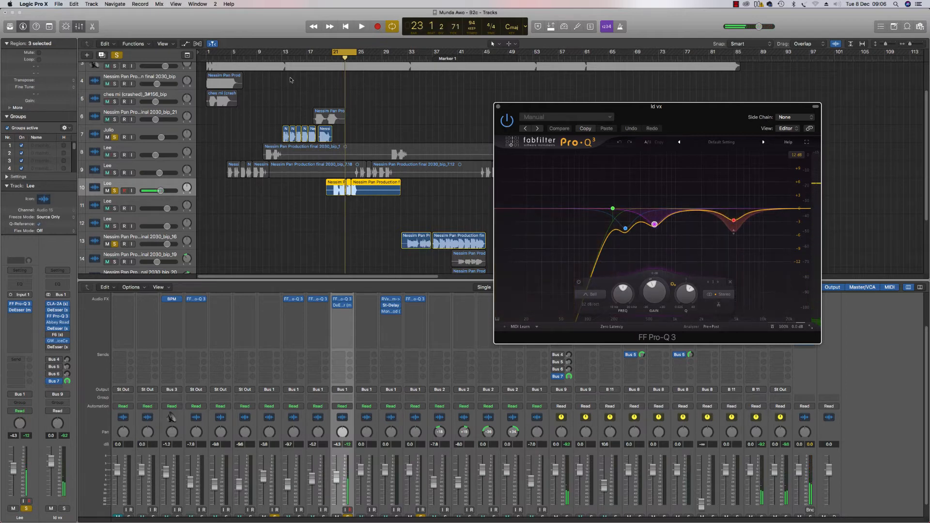
Clear all track solos, turn off cycle mode, and briefly play the full mix from around bar 21
{"action": "left_click", "coordinate": [114, 55]}
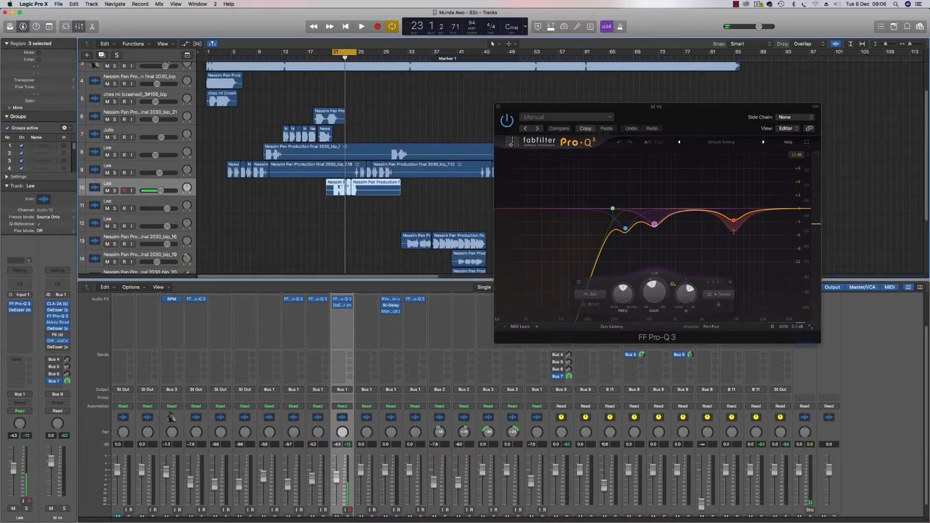
{"action": "left_click", "coordinate": [345, 52]}
{"action": "double_click", "coordinate": [330, 57]}
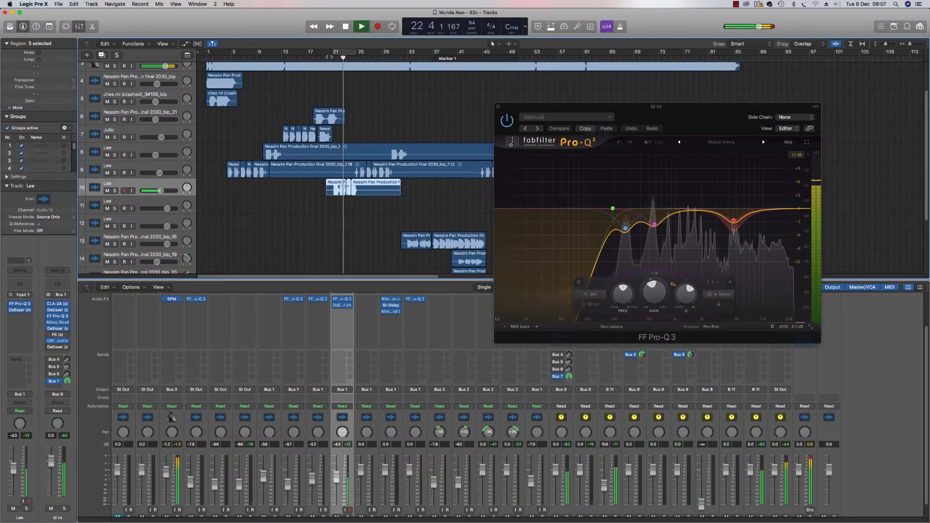
{"action": "key", "text": "space"}
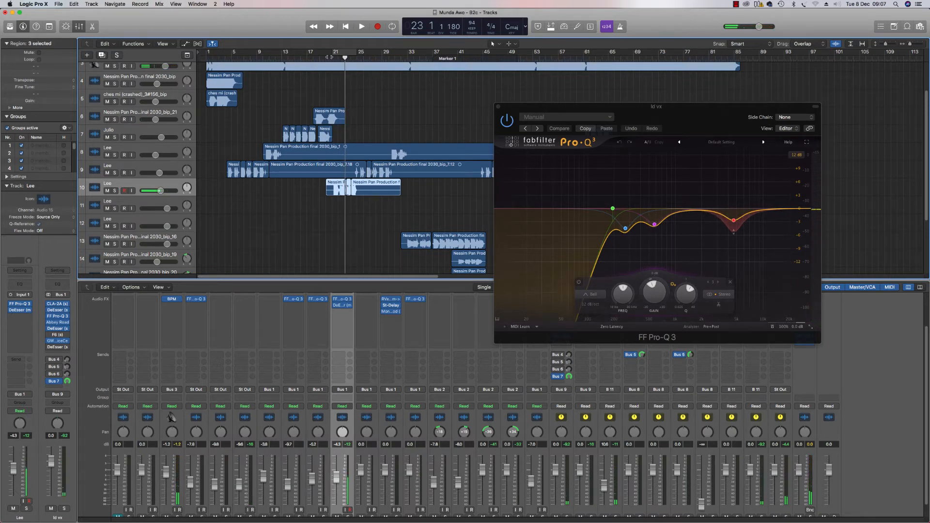
Inspect the blue cut band in the ld vx Pro-Q 3 and close the equalizer window
{"action": "left_click_drag", "start_coordinate": [654, 106], "coordinate": [571, 114]}
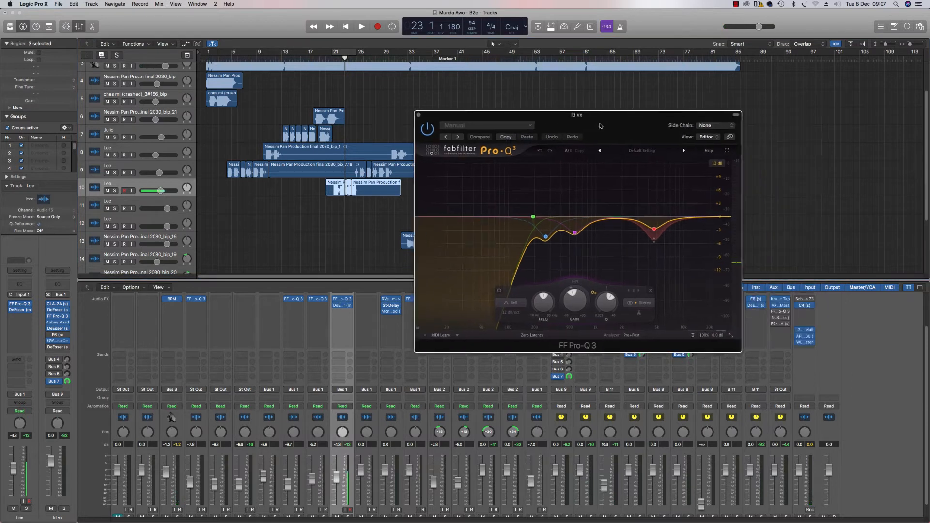
{"action": "mouse_move", "coordinate": [547, 238]}
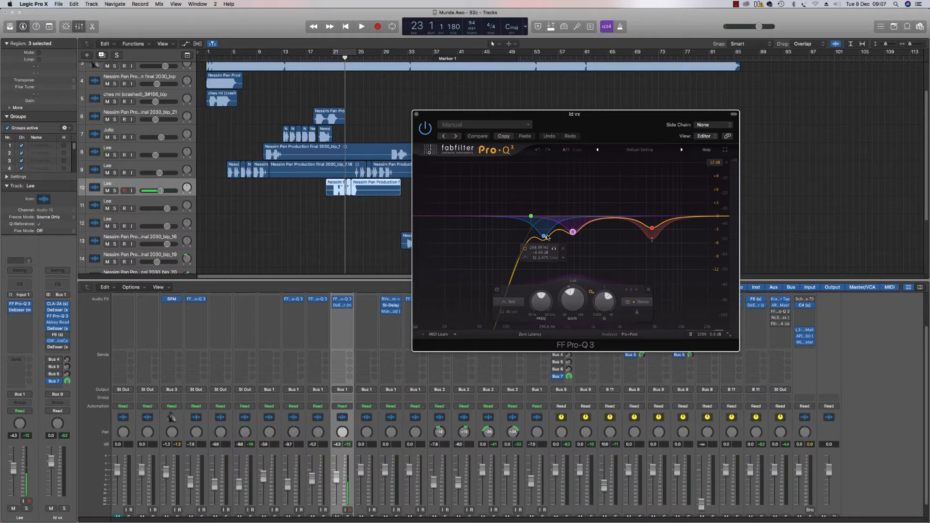
{"action": "left_click", "coordinate": [416, 115]}
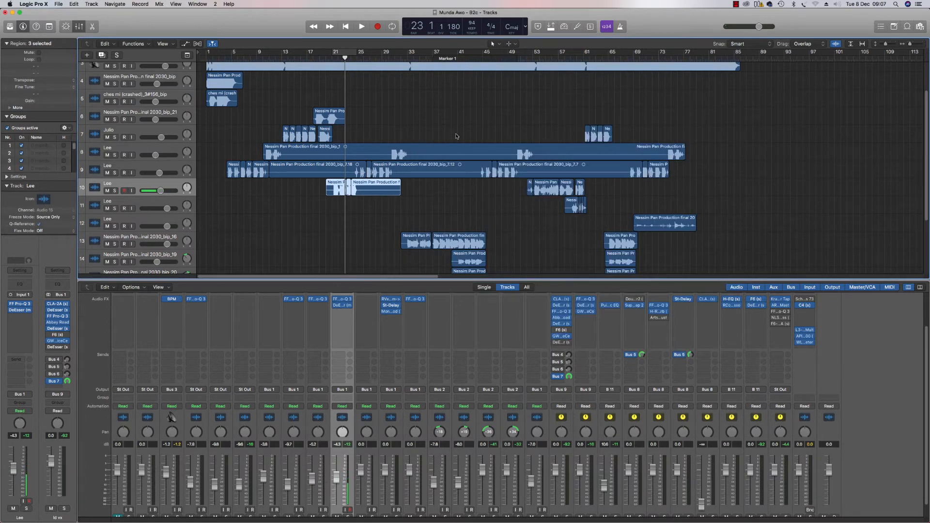
Solo the vocal on track 7, play it in a cycle range starting at bar 13, and briefly view the ld vx Pro-Q 3
{"action": "left_click", "coordinate": [160, 130]}
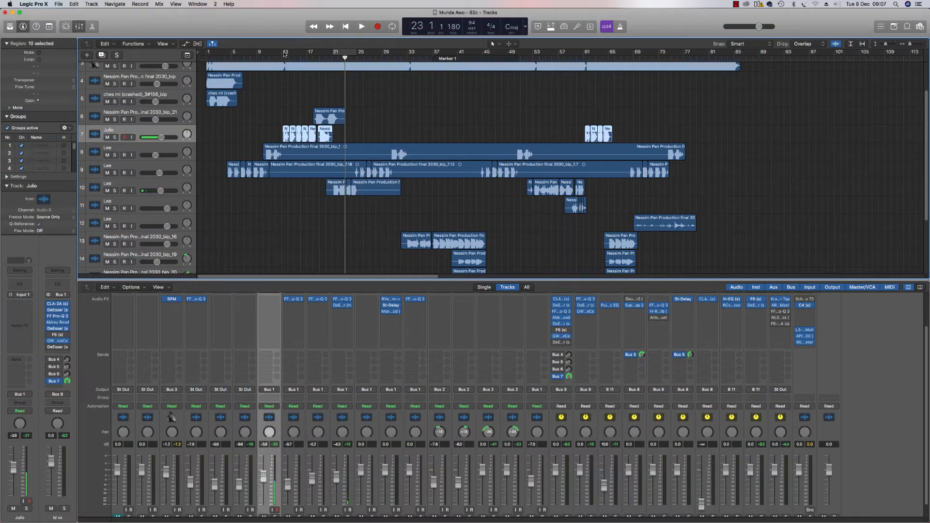
{"action": "left_click_drag", "start_coordinate": [284, 54], "coordinate": [333, 64]}
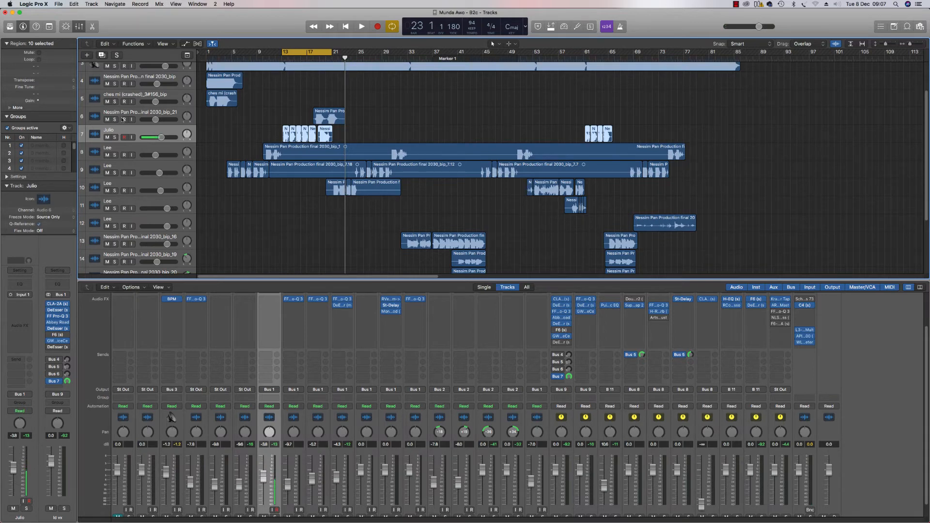
{"action": "left_click", "coordinate": [124, 137]}
{"action": "left_click", "coordinate": [114, 137]}
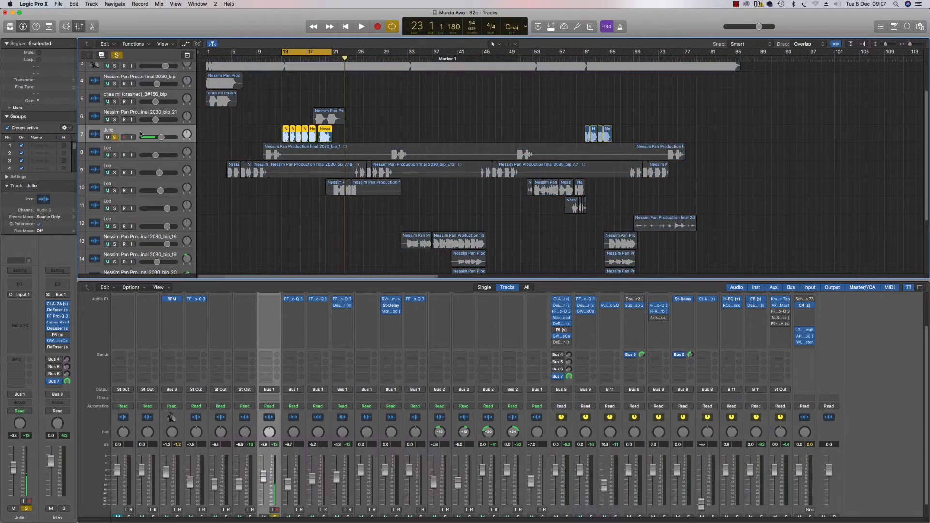
{"action": "key", "text": "space"}
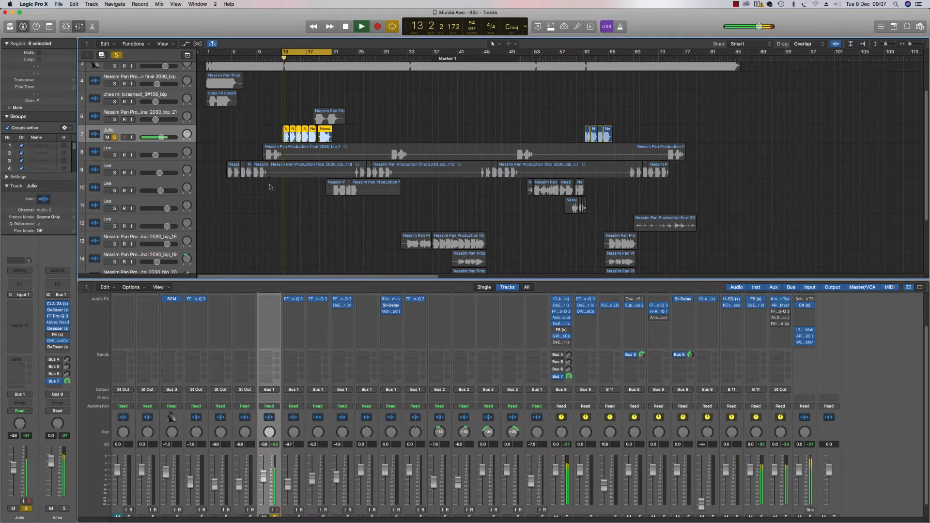
{"action": "key", "text": "space"}
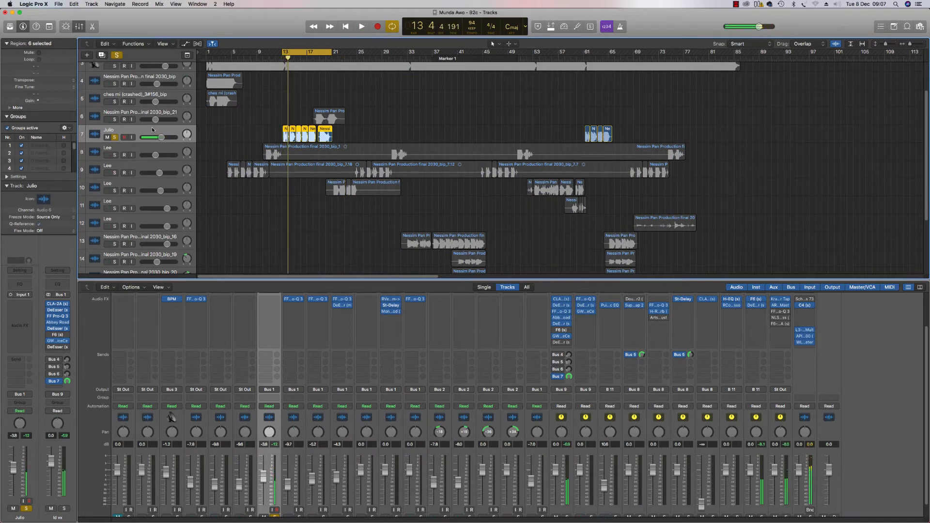
{"action": "left_click", "coordinate": [563, 315]}
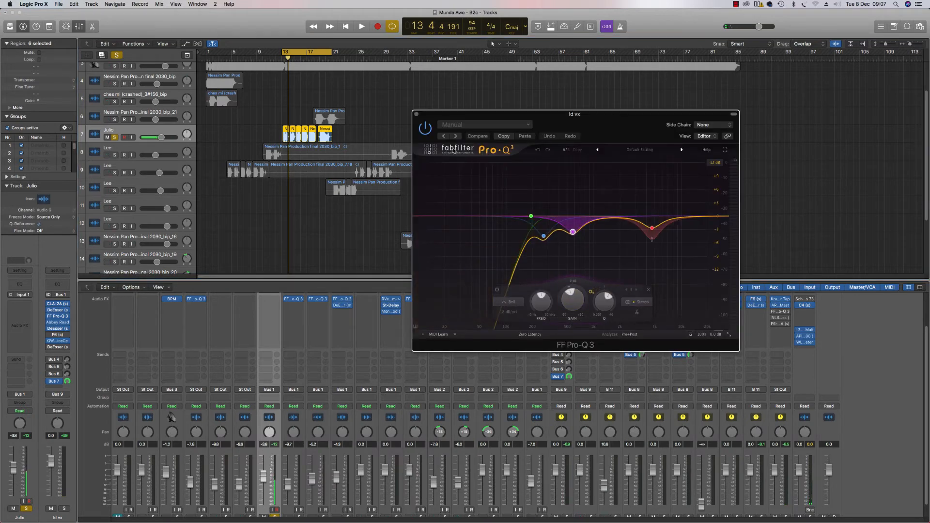
{"action": "left_click", "coordinate": [417, 115]}
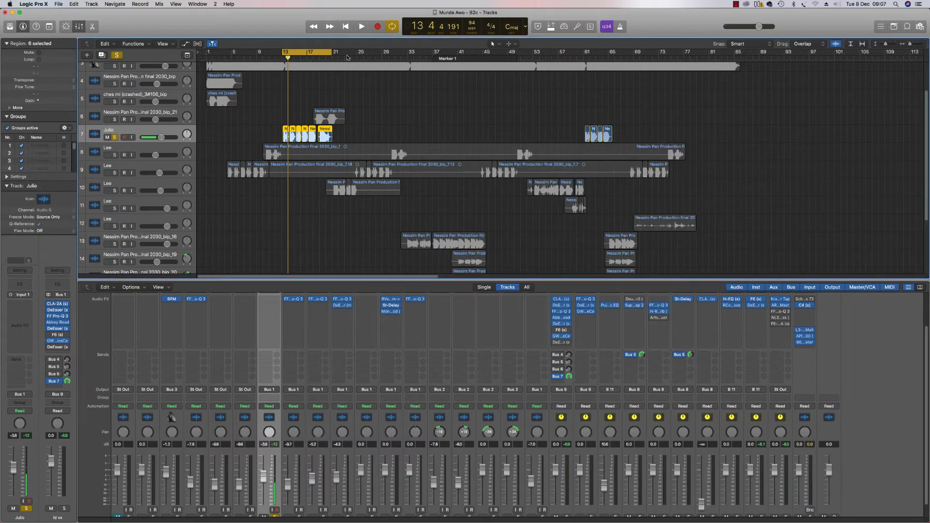
Set the cycle range to start at bar 21, add a solo on the track 10 vocal, and play it briefly
{"action": "left_click_drag", "start_coordinate": [292, 52], "coordinate": [360, 59]}
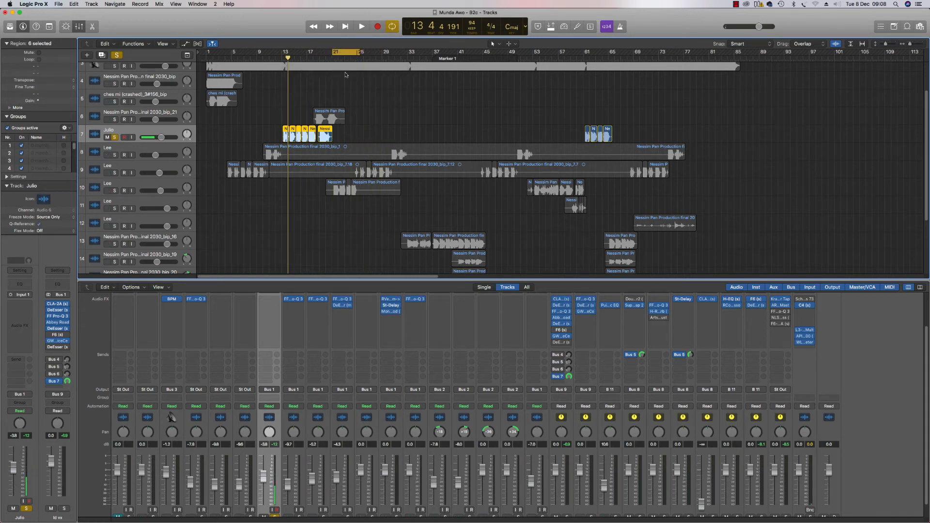
{"action": "left_click", "coordinate": [170, 184]}
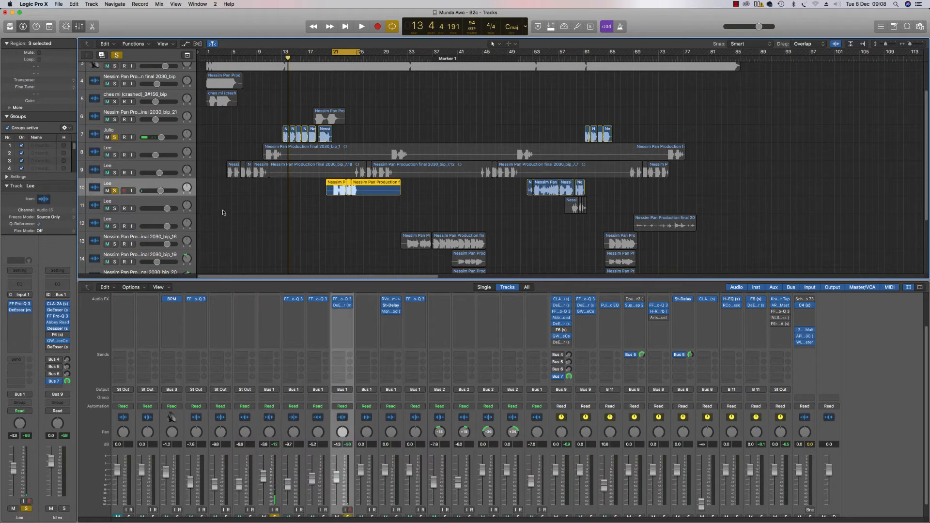
{"action": "key", "text": "space"}
{"action": "key", "text": "space"}
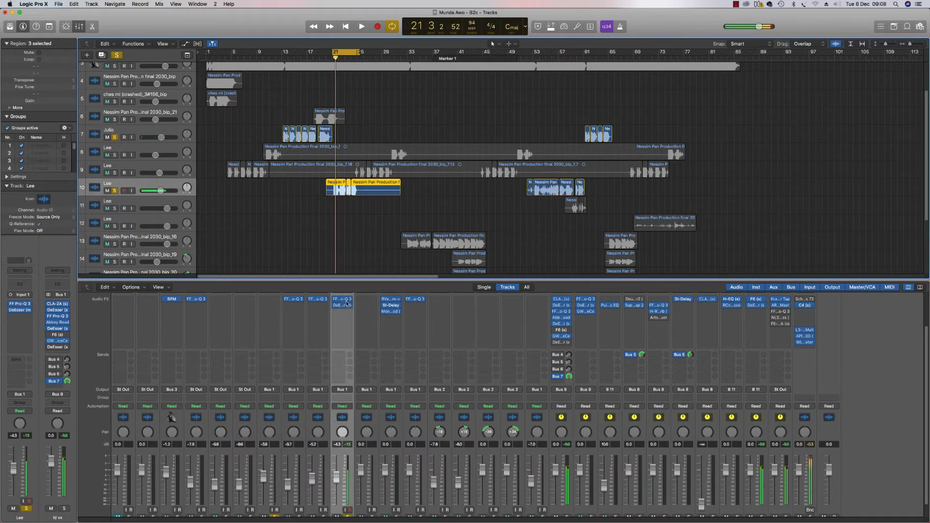
Open the Pro-Q 3 on track 10, audition its narrow green cut band in isolation and in context, and close the plug-in
{"action": "left_click", "coordinate": [344, 302]}
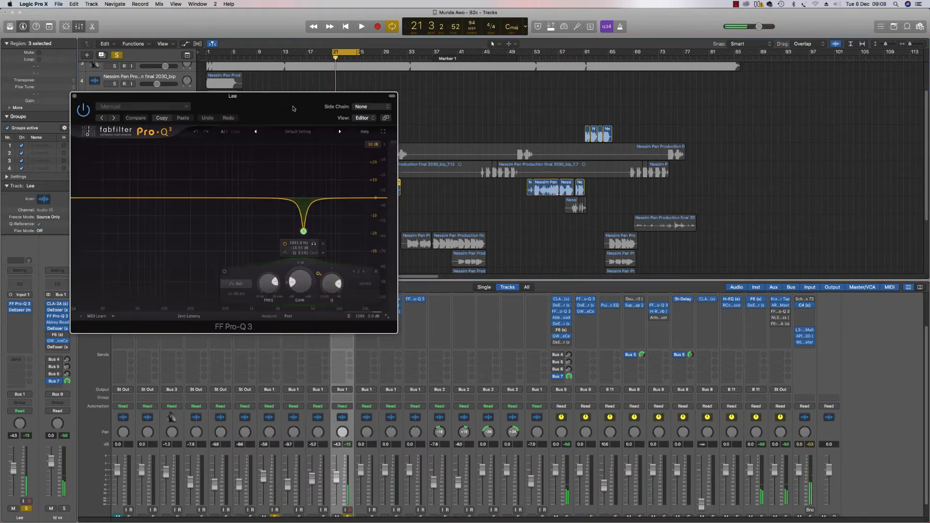
{"action": "left_click_drag", "start_coordinate": [233, 86], "coordinate": [480, 170]}
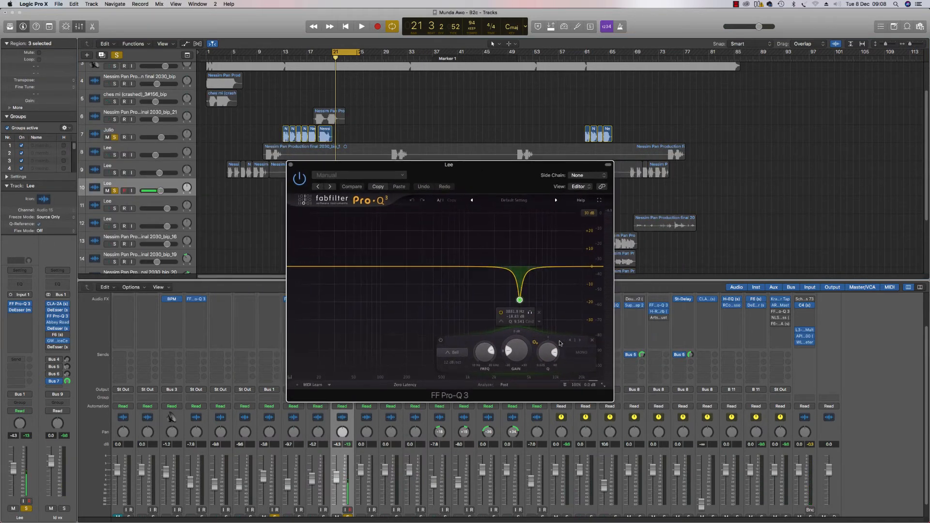
{"action": "key", "text": "space"}
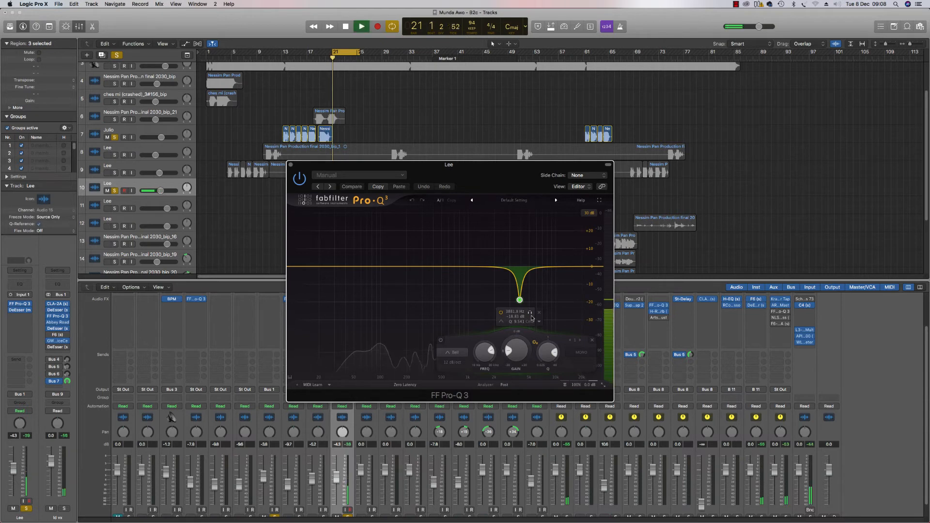
{"action": "left_click", "coordinate": [530, 313]}
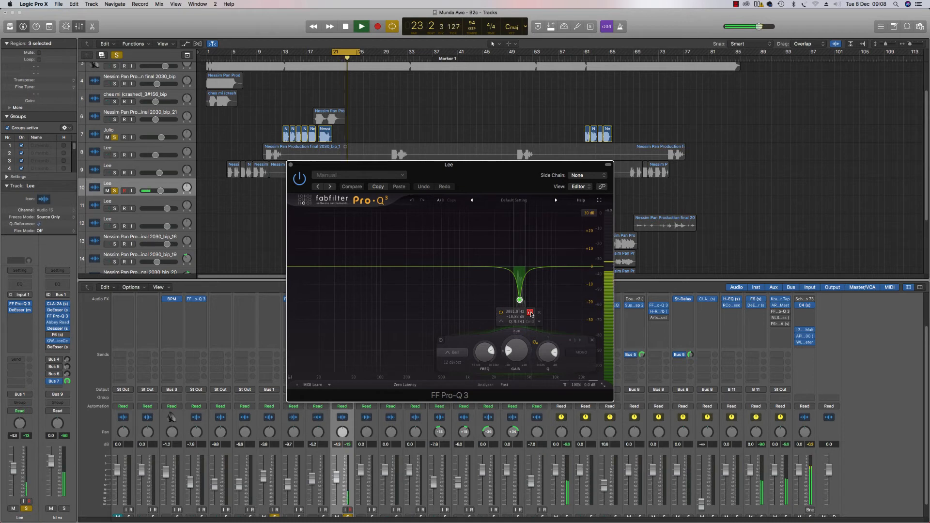
{"action": "left_click", "coordinate": [531, 314]}
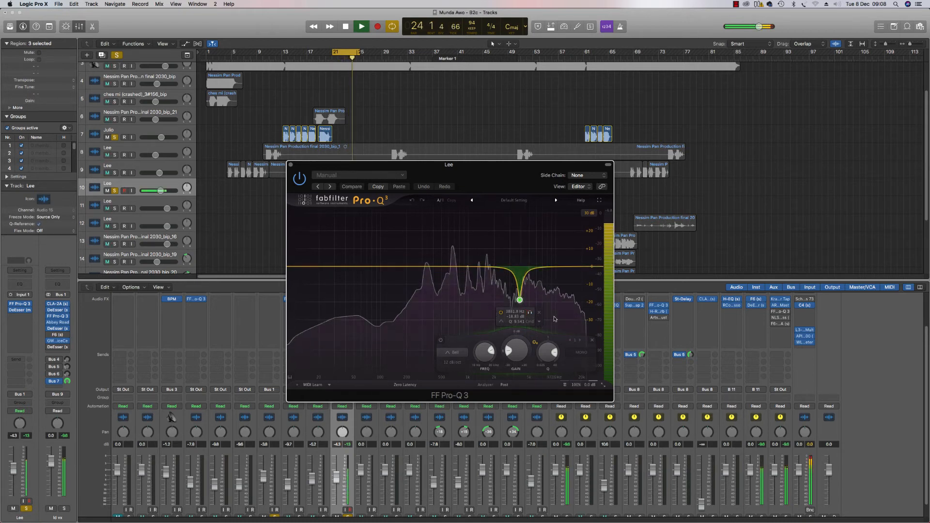
{"action": "key", "text": "space"}
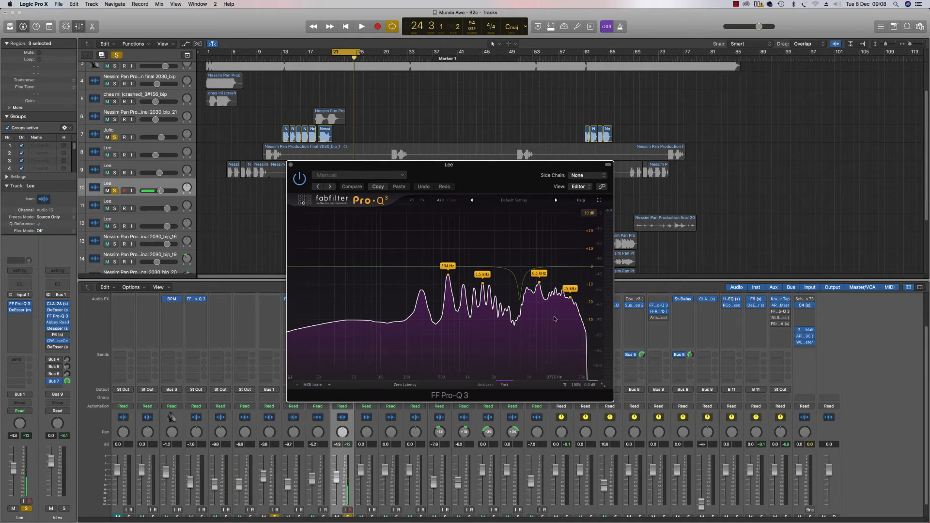
{"action": "left_click", "coordinate": [519, 299]}
{"action": "left_click_drag", "start_coordinate": [497, 169], "coordinate": [554, 209]}
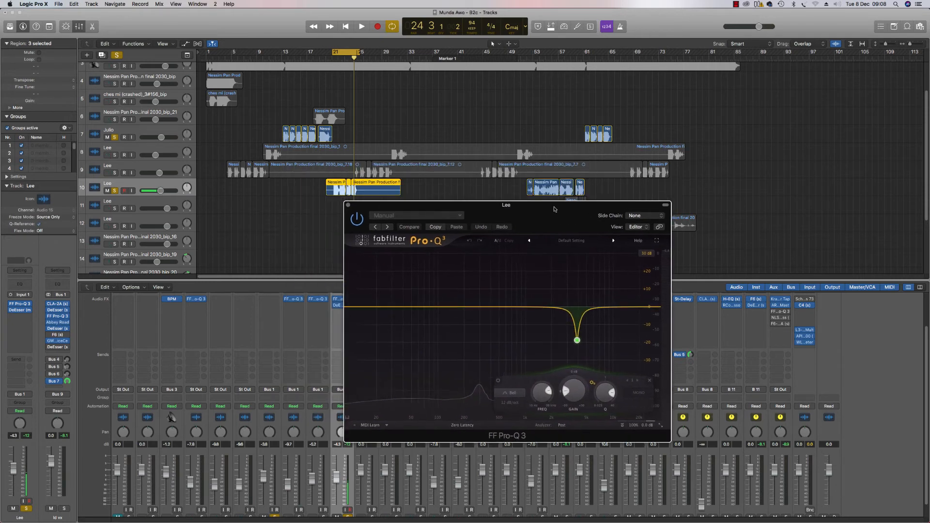
{"action": "left_click", "coordinate": [348, 206]}
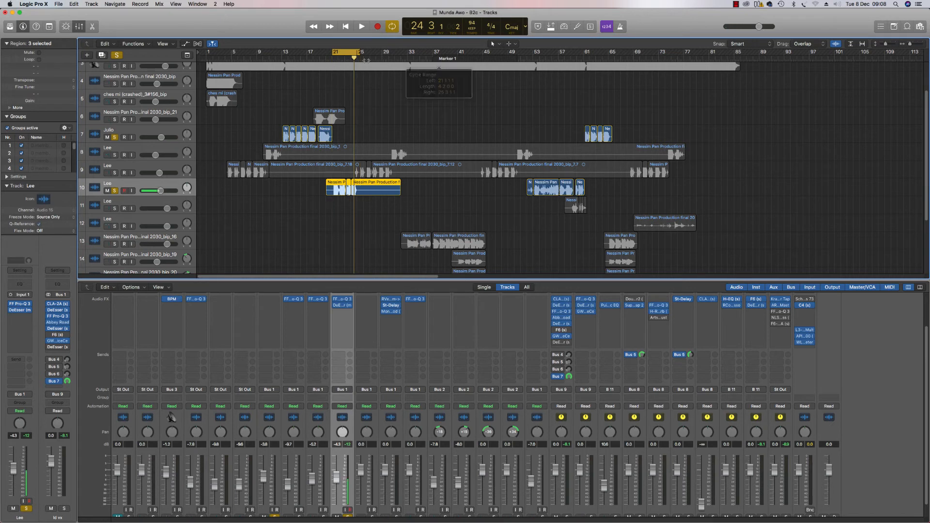
Set the cycle range to start at bar 33 and open the Pro-Q 3 on track 13, moving its window clear of the mixer's inserts
{"action": "left_click_drag", "start_coordinate": [349, 55], "coordinate": [485, 52]}
{"action": "left_click", "coordinate": [177, 240]}
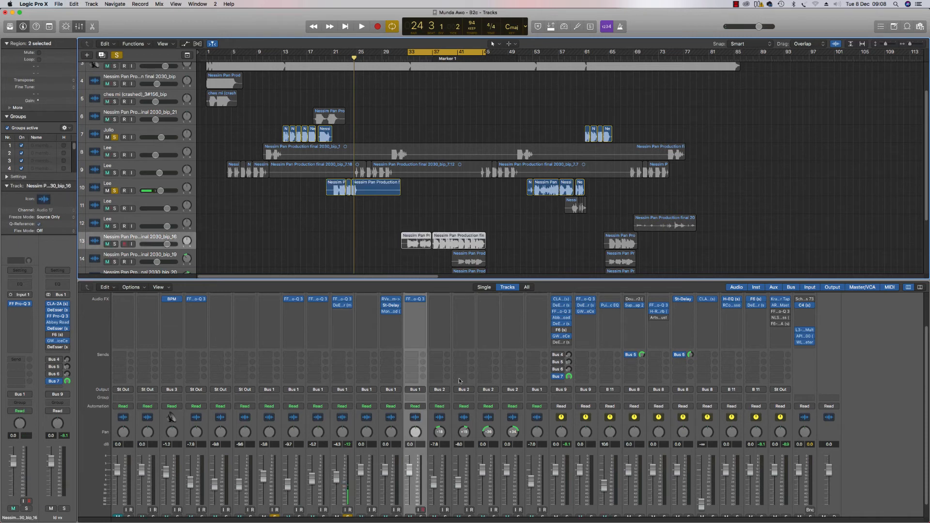
{"action": "left_click", "coordinate": [415, 299]}
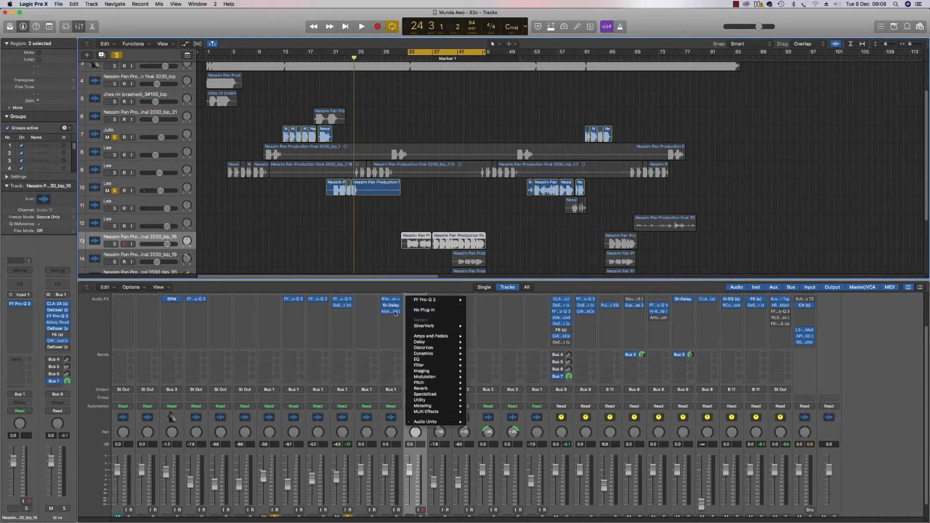
{"action": "left_click", "coordinate": [455, 290]}
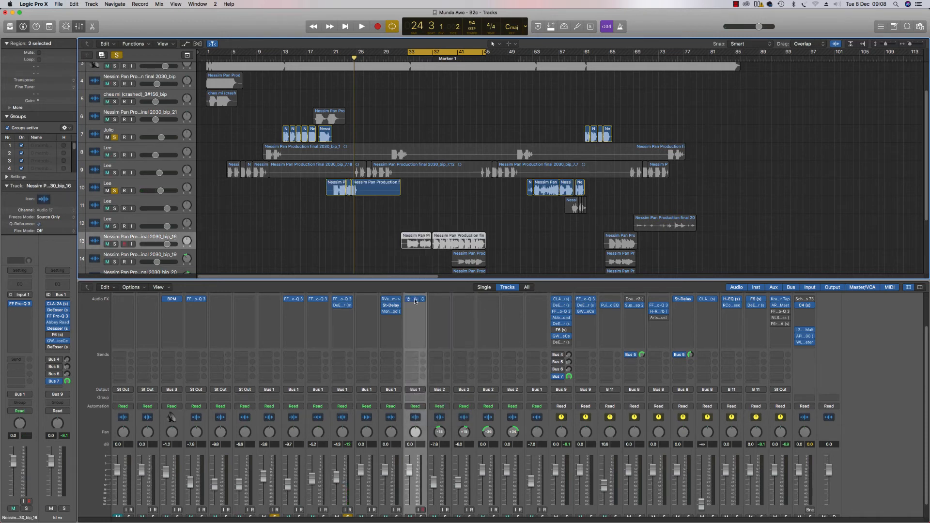
{"action": "left_click", "coordinate": [415, 298]}
{"action": "left_click_drag", "start_coordinate": [745, 99], "coordinate": [726, 173]}
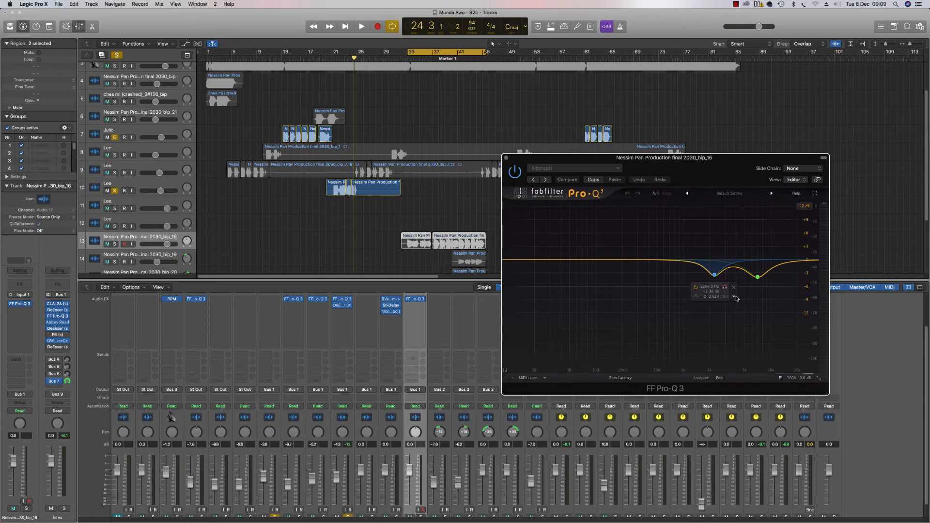
Add a solo on the track 13 vocal and play it from bar 33 with its Pro-Q 3 active
{"action": "key", "text": "space"}
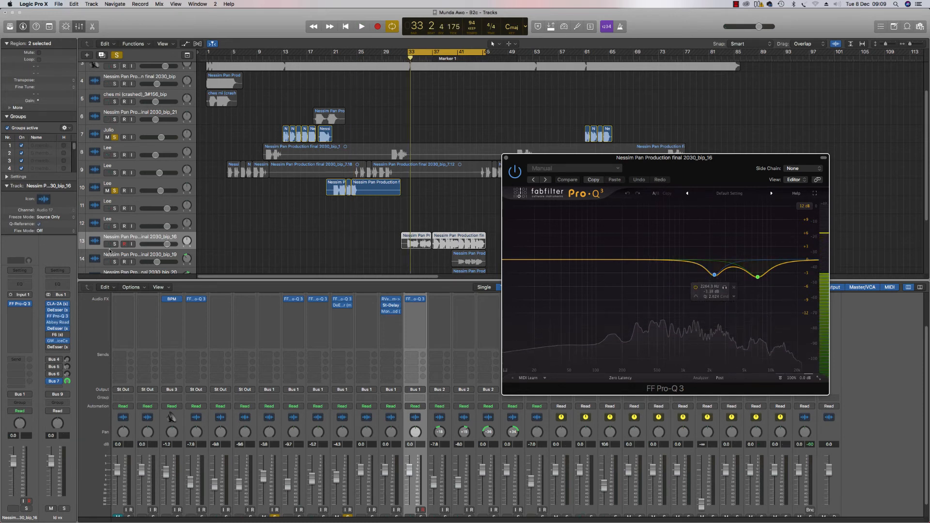
{"action": "left_click", "coordinate": [114, 244]}
{"action": "key", "text": "space"}
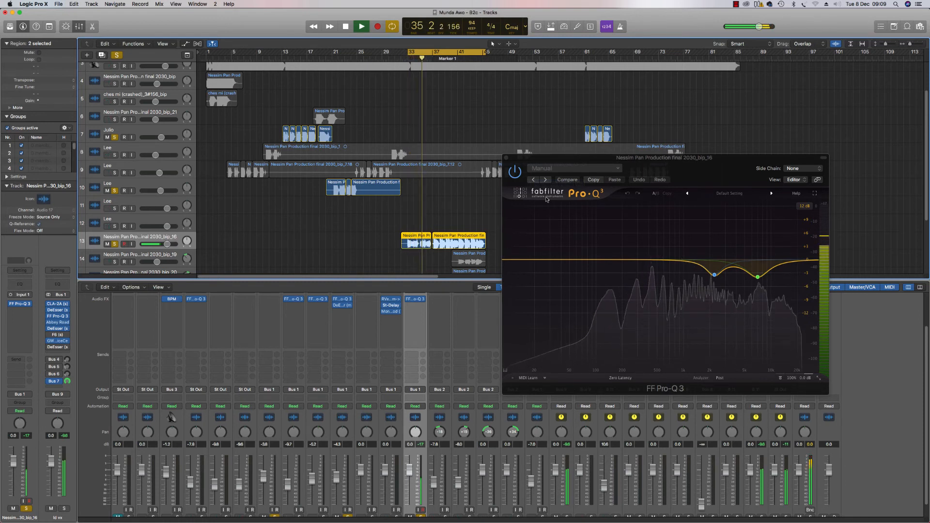
{"action": "key", "text": "space"}
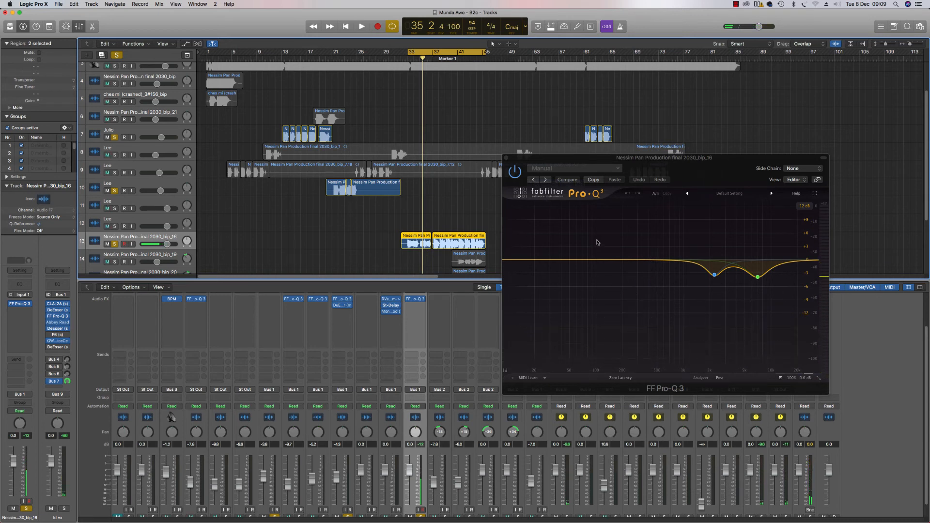
Bypass the Pro-Q 3 on track 13, play the vocal without it for comparison, and close the plug-in
{"action": "left_click", "coordinate": [515, 175]}
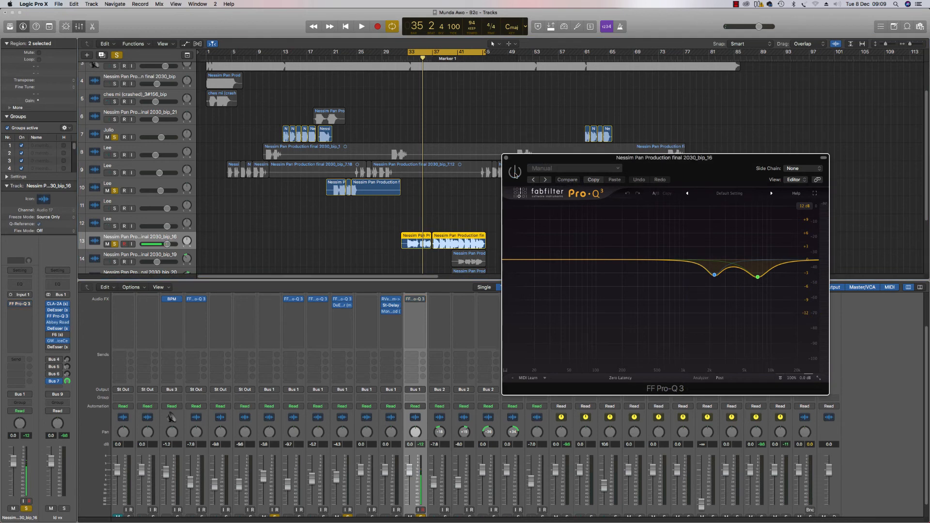
{"action": "key", "text": "space"}
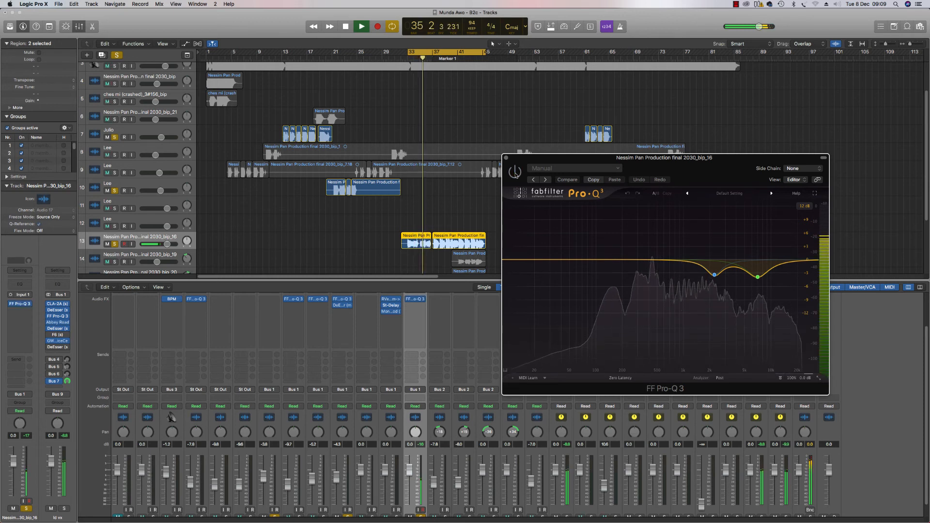
{"action": "key", "text": "space"}
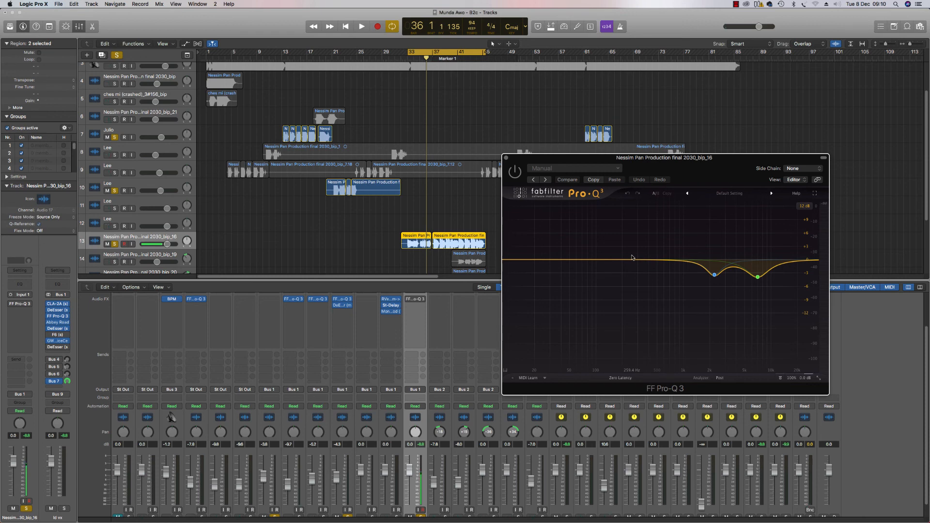
{"action": "left_click", "coordinate": [506, 158]}
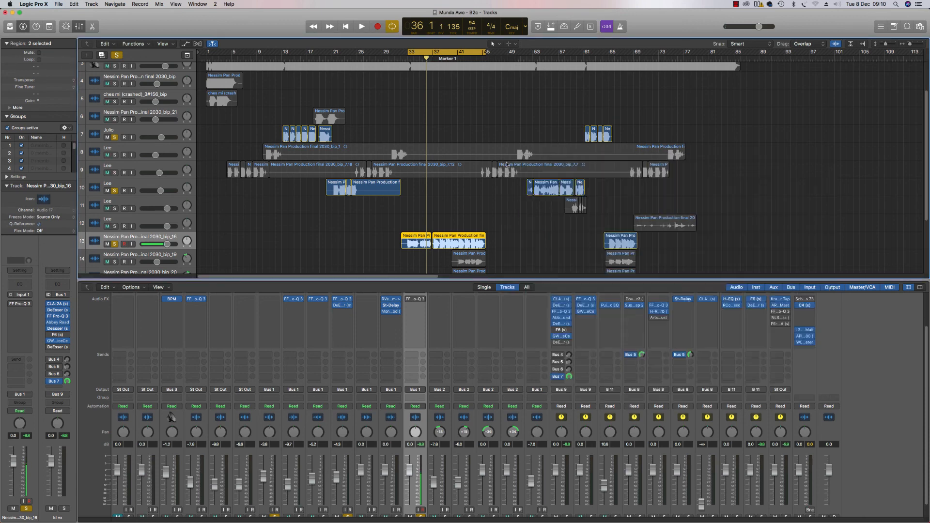